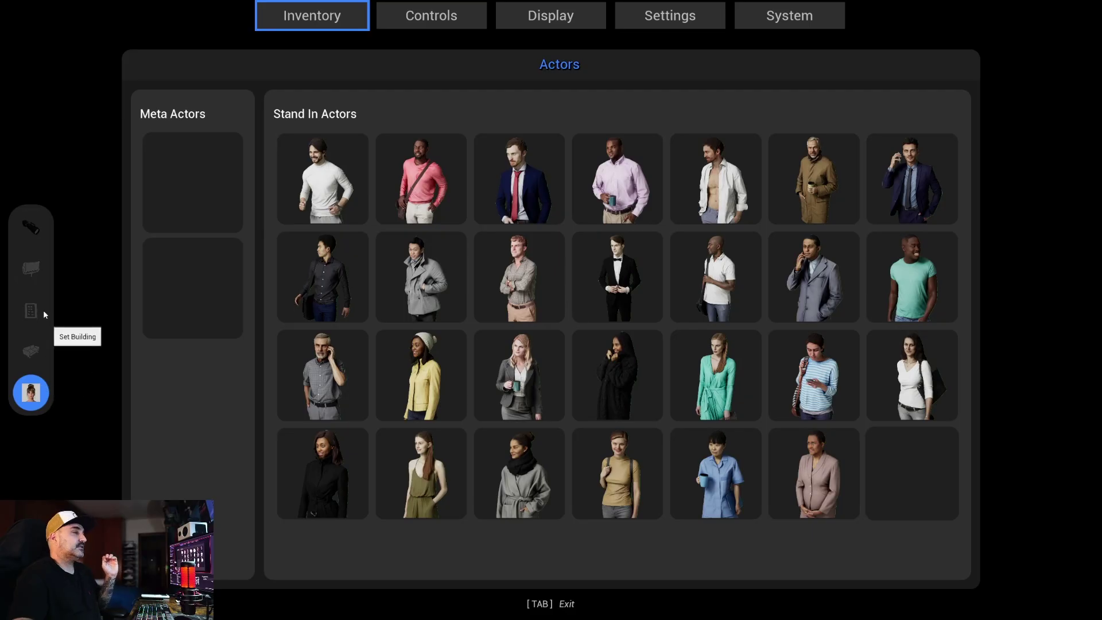
Choose the curtained window wall from the Set Building pieces
click(31, 310)
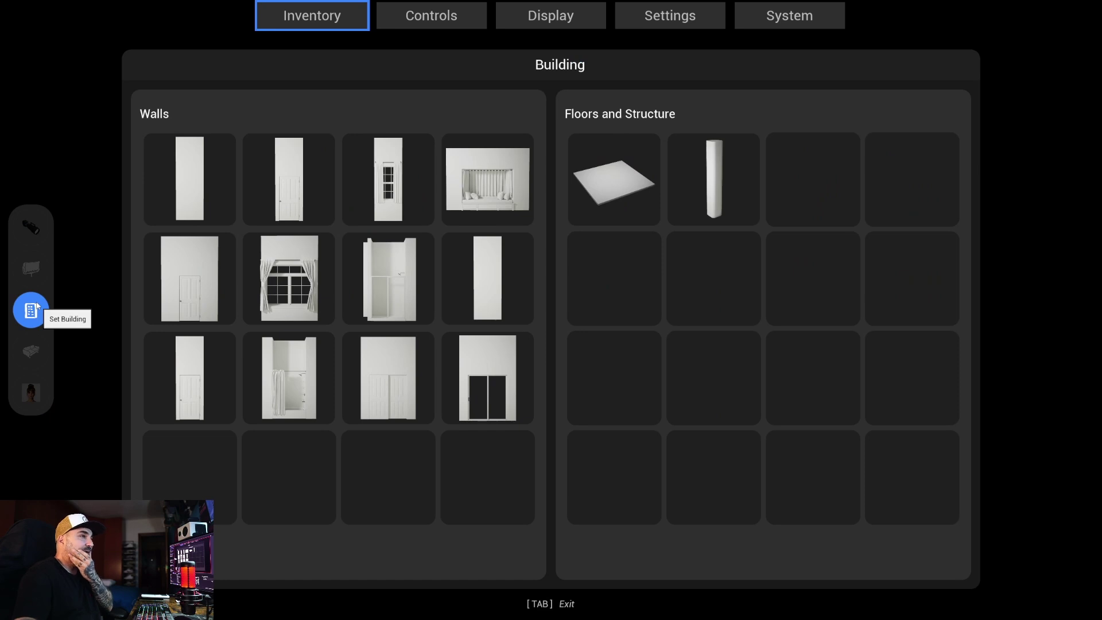
key(Tab)
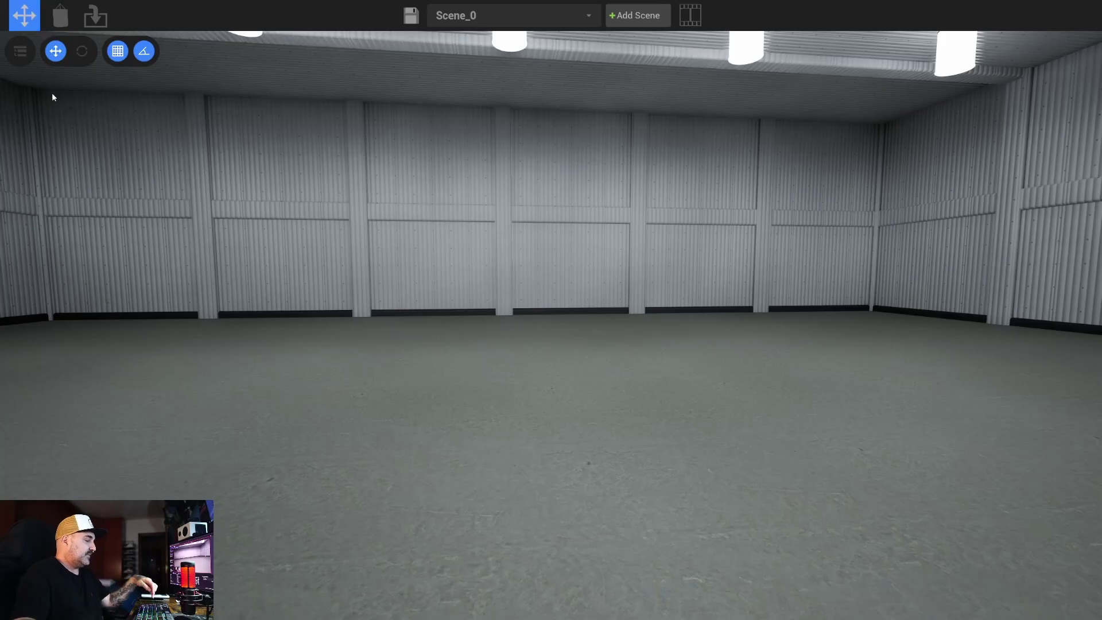
key(Tab)
click(286, 284)
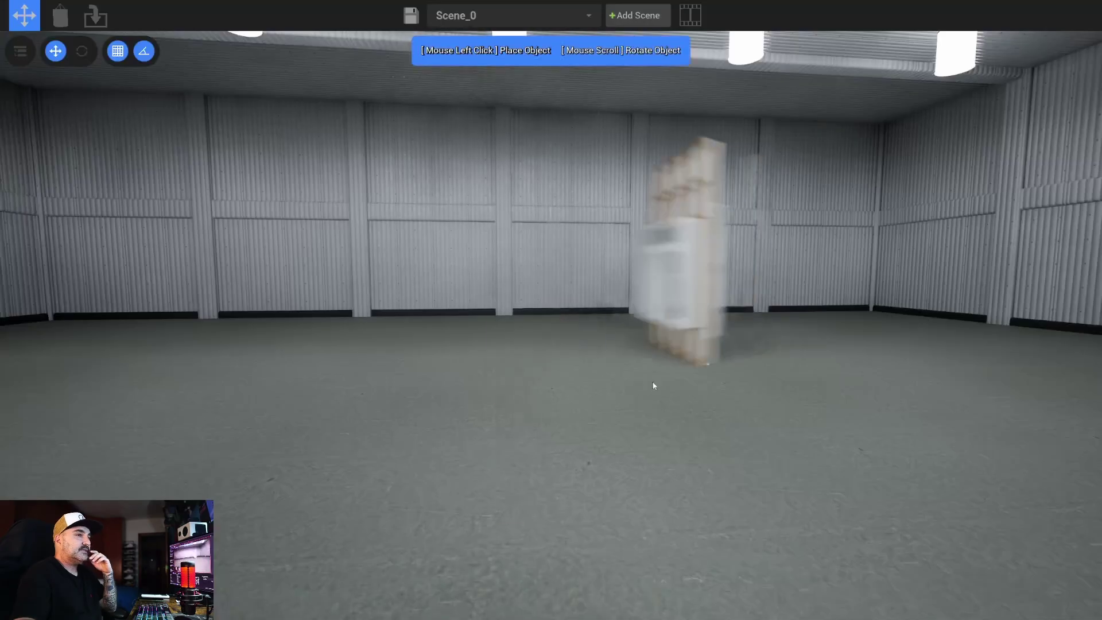
Rotate the window wall 180° so its curtains face inward and set it on the stage floor
scroll(562, 403, down, 3)
scroll(564, 399, down, 3)
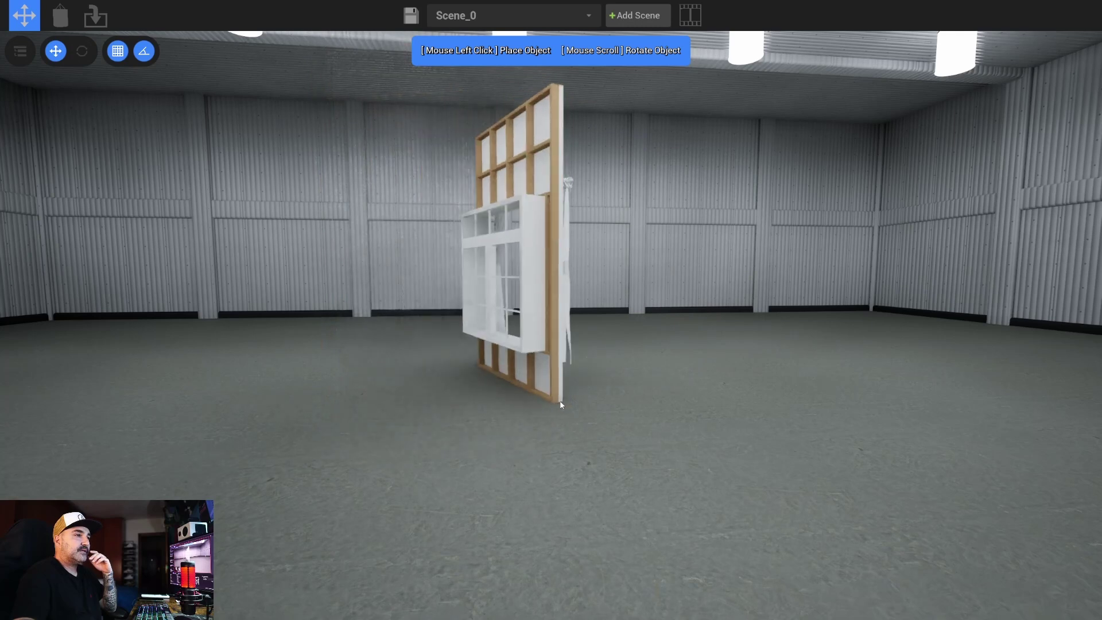
scroll(542, 400, down, 3)
scroll(487, 397, down, 3)
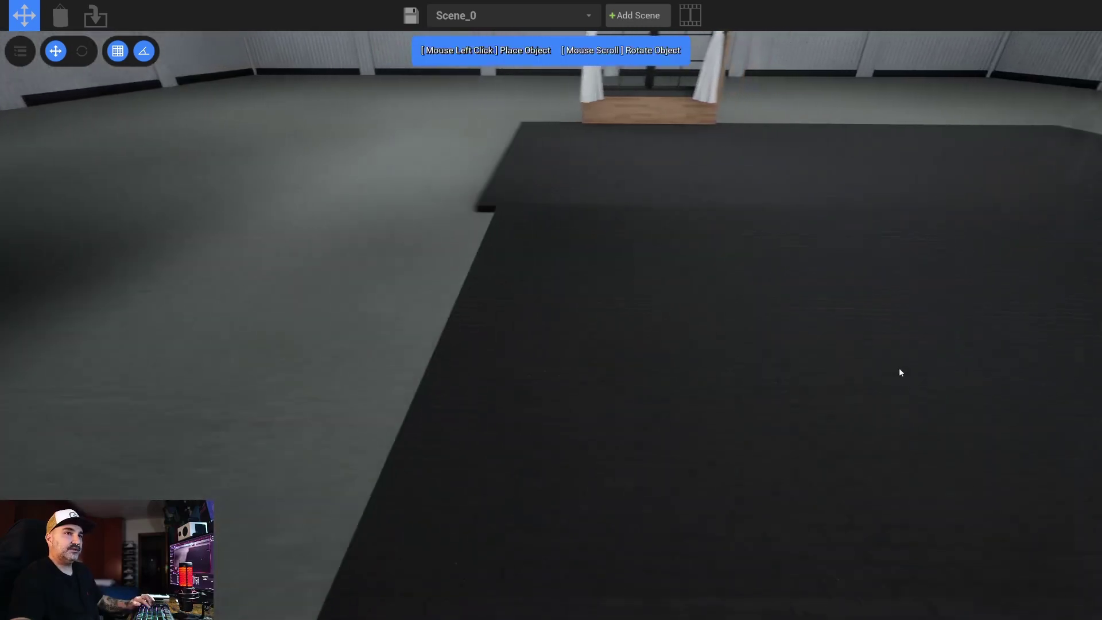
click(805, 368)
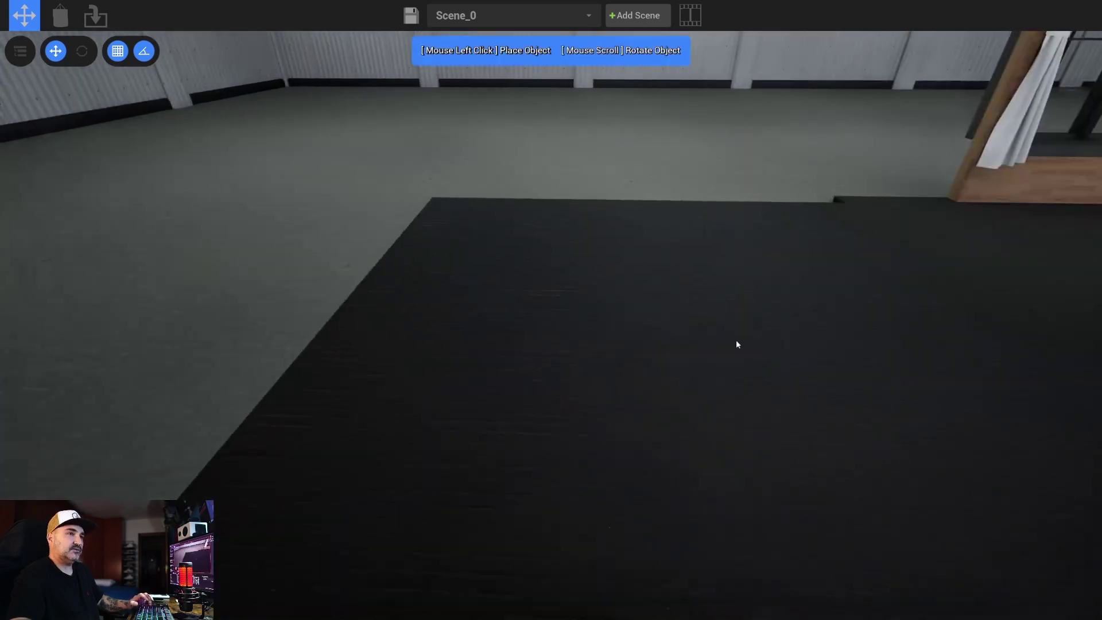
key(Tab)
Place a plain plywood wall panel flush beside the curtained window wall
click(216, 187)
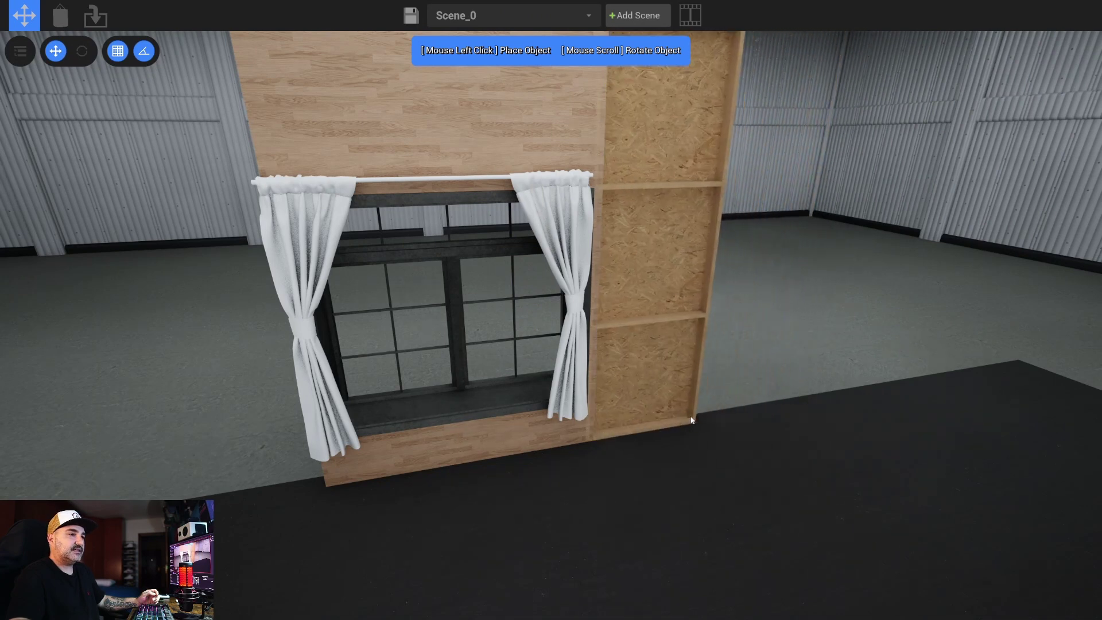
key(d)
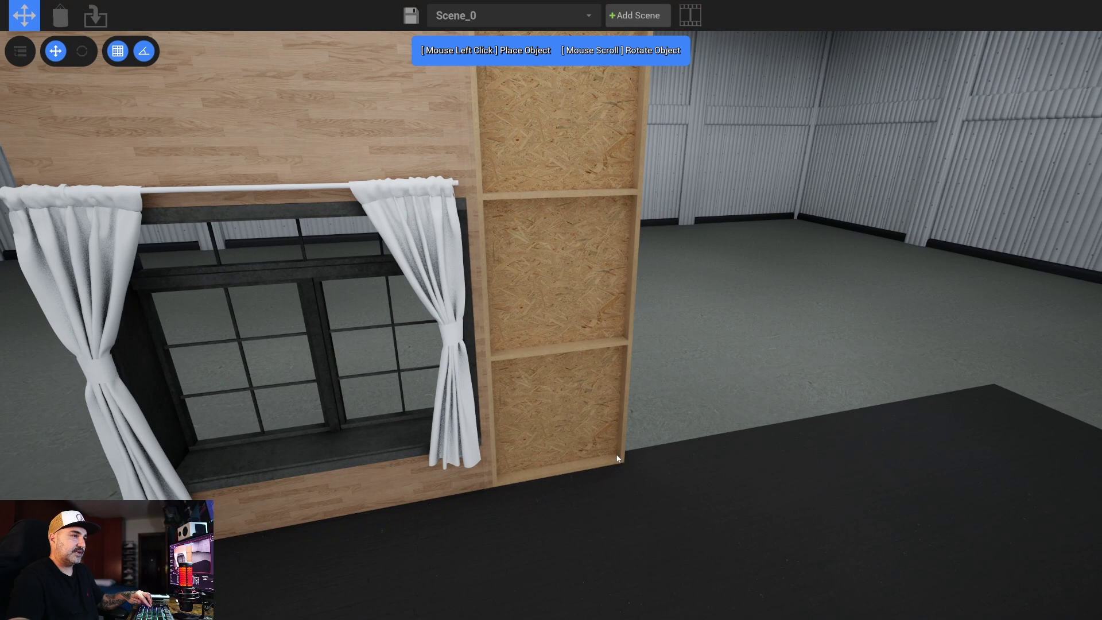
click(618, 458)
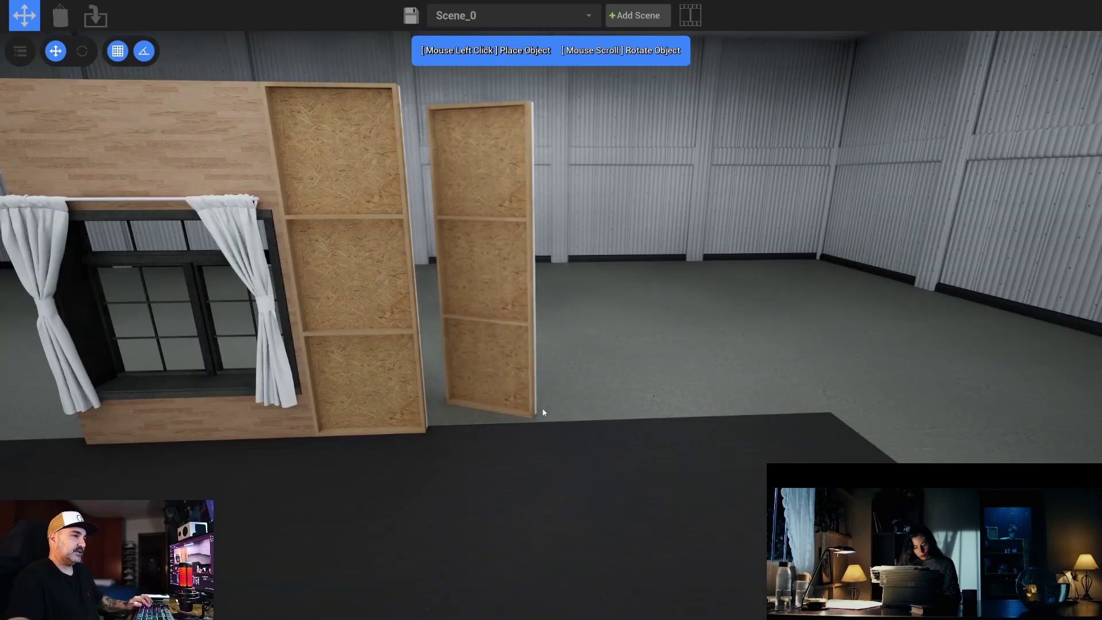
Place and widen a wall panel, tinting it pale yellow: hue 61, saturation 44, value 91
click(541, 413)
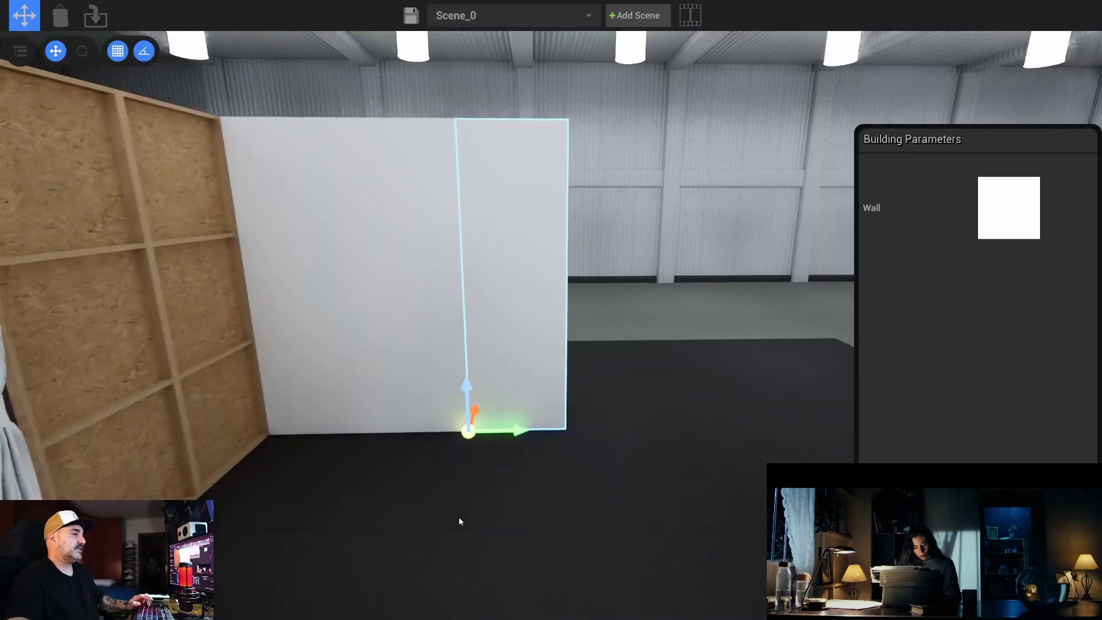
mouse_move(461, 513)
mouse_down()
mouse_move(418, 337)
mouse_move(312, 338)
mouse_up()
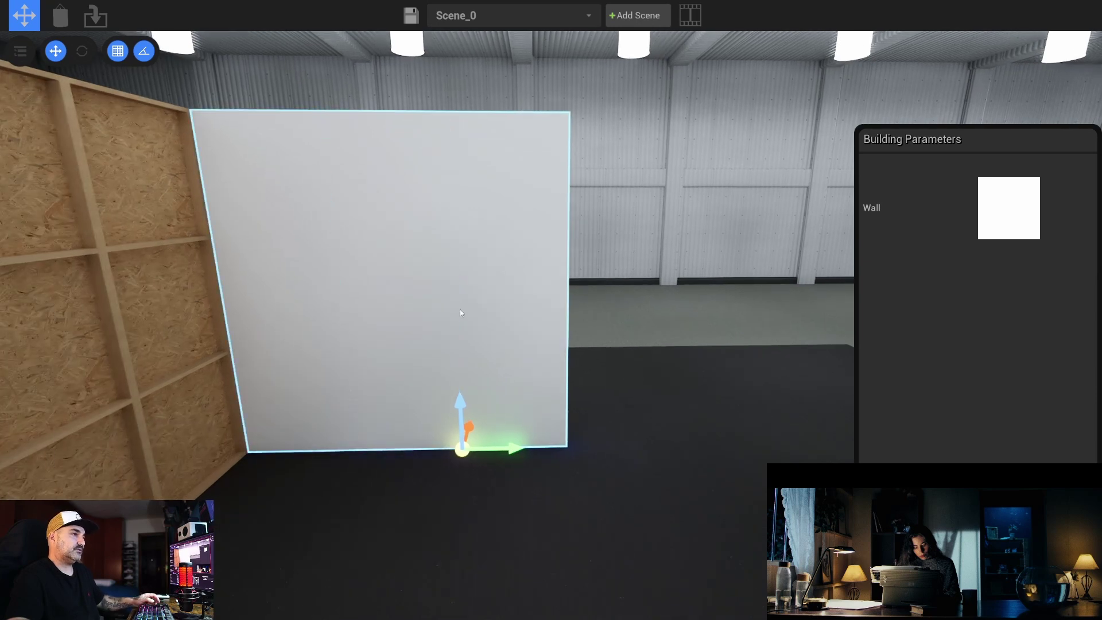
click(1002, 227)
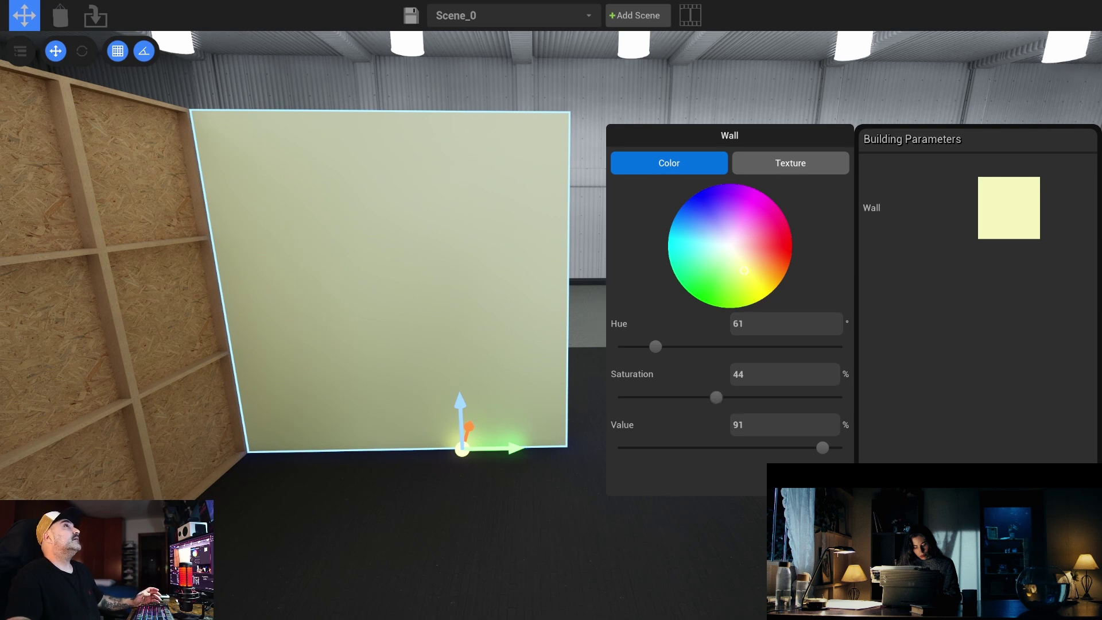
scroll(587, 512, down, 2)
scroll(587, 512, down, 2)
scroll(593, 507, down, 2)
scroll(512, 467, down, 2)
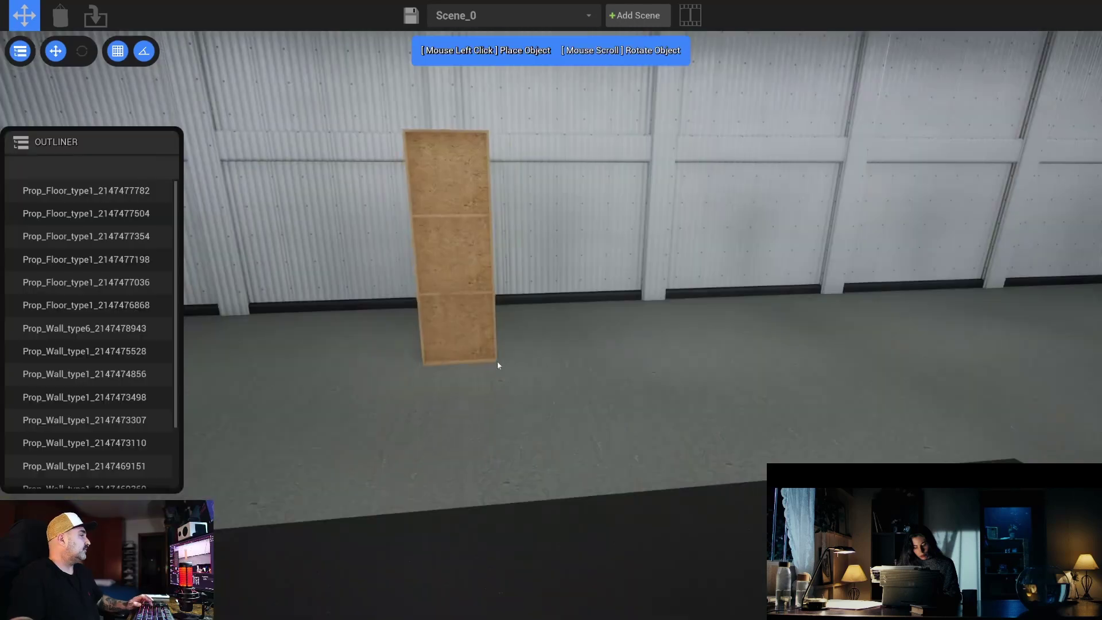
Stand a second pale yellow wall across a doorway gap from the first
scroll(497, 365, up, 2)
key(a)
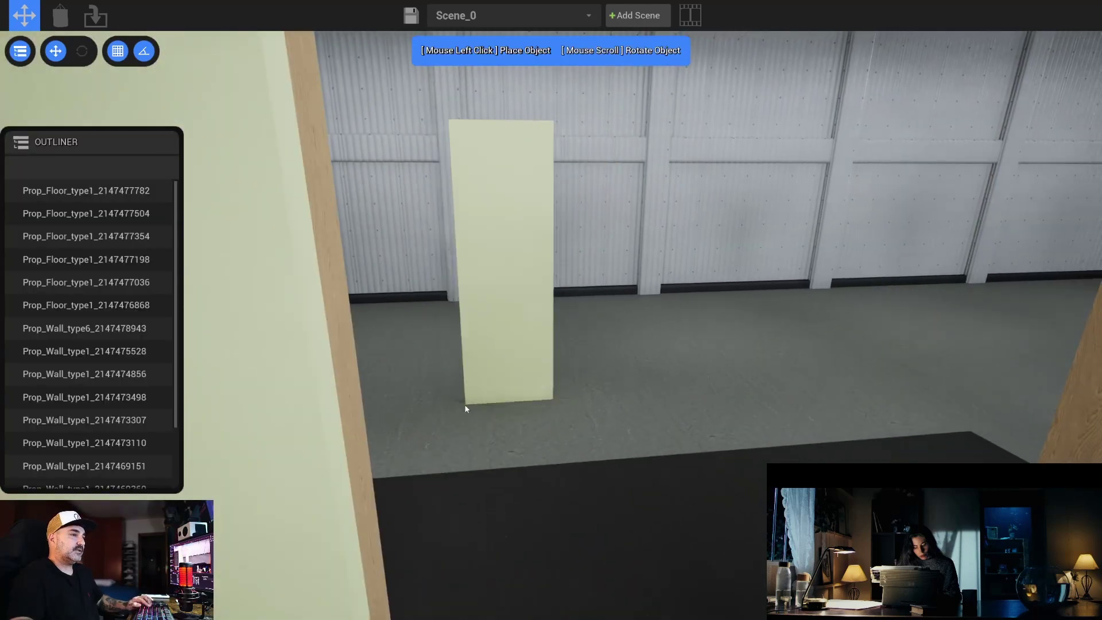
click(489, 443)
key(Delete)
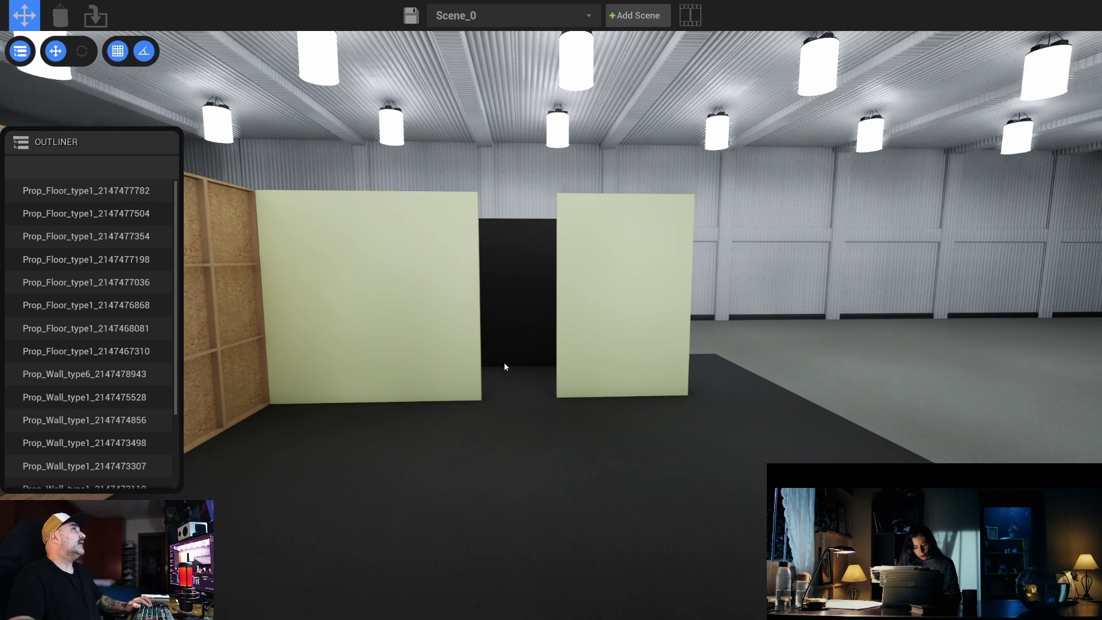
click(504, 366)
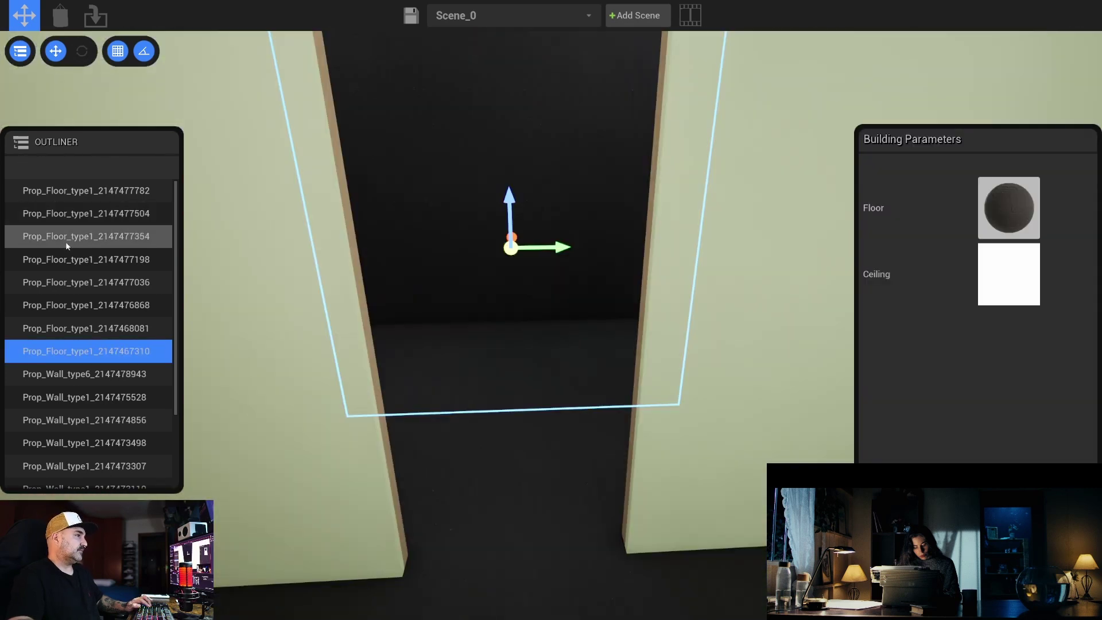
key(Tab)
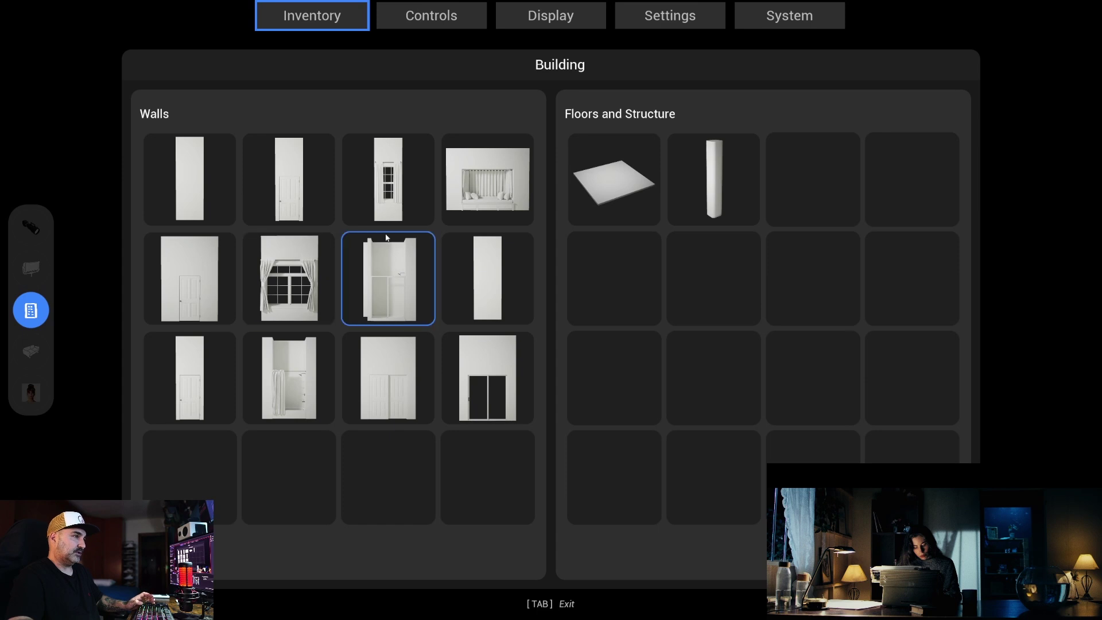
Fit a door frame into the gap and set a bookcase against the yellow wall
click(449, 306)
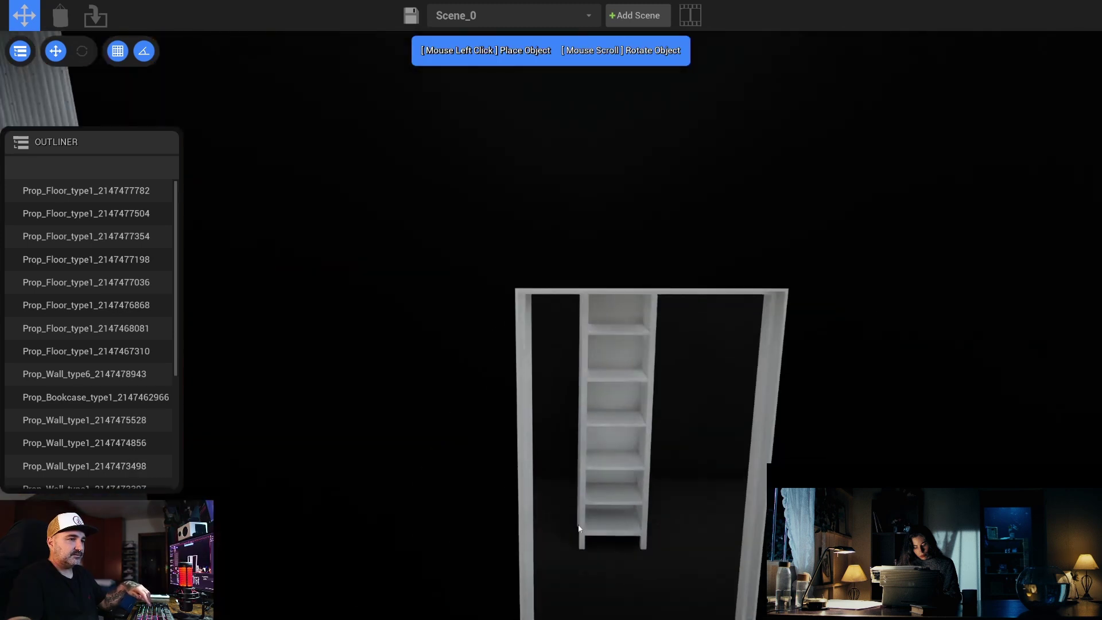
click(518, 495)
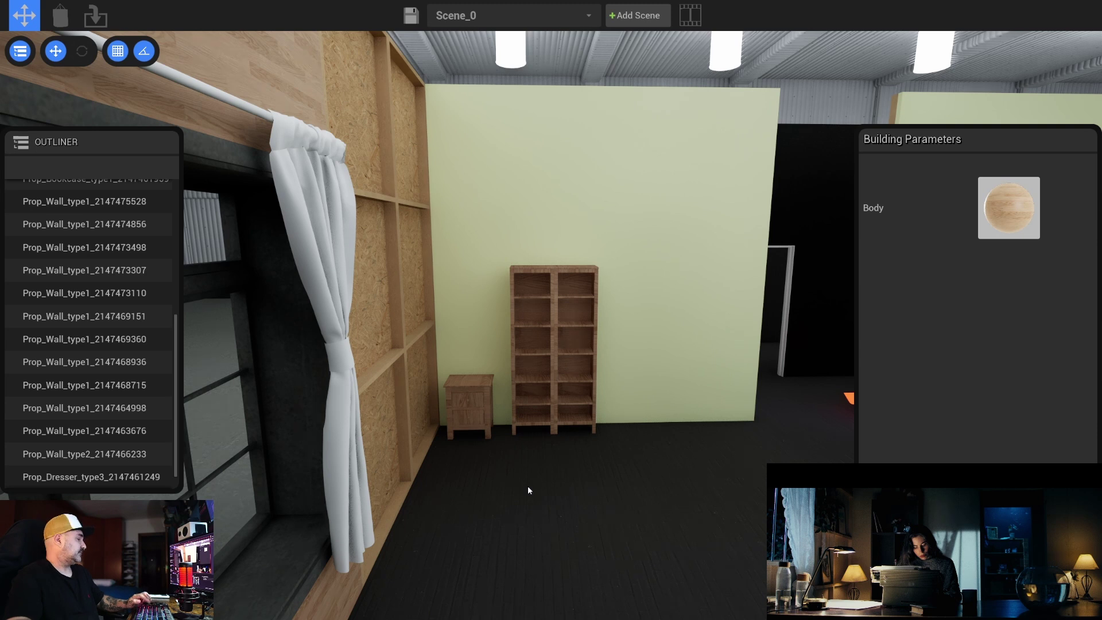
Give the table by the curtained window a dark surface texture among the room's furniture
key(Tab)
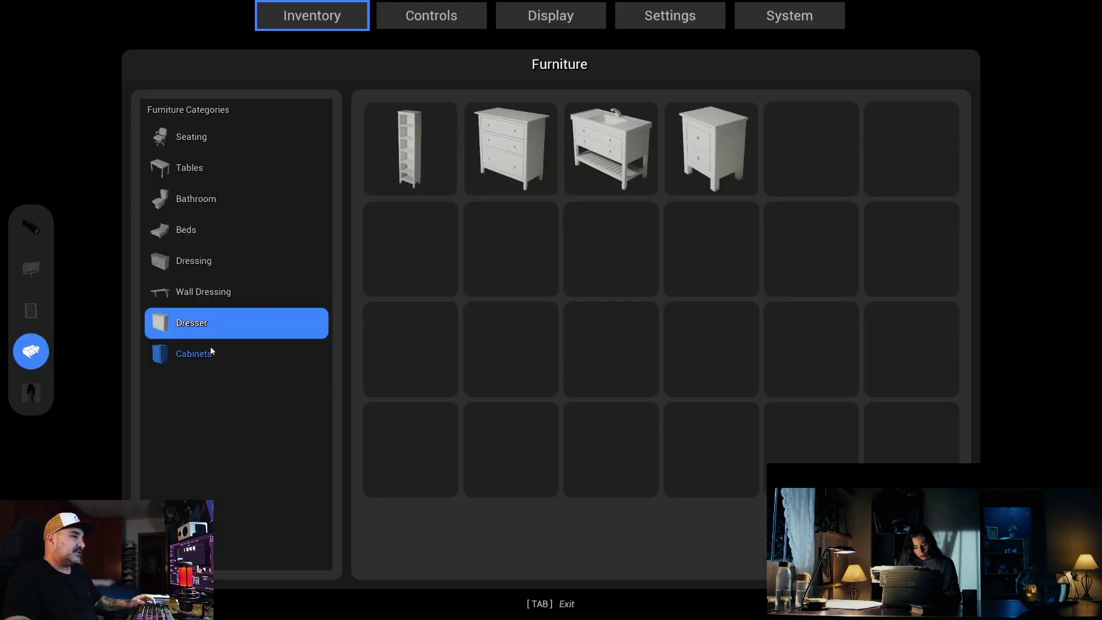
click(211, 352)
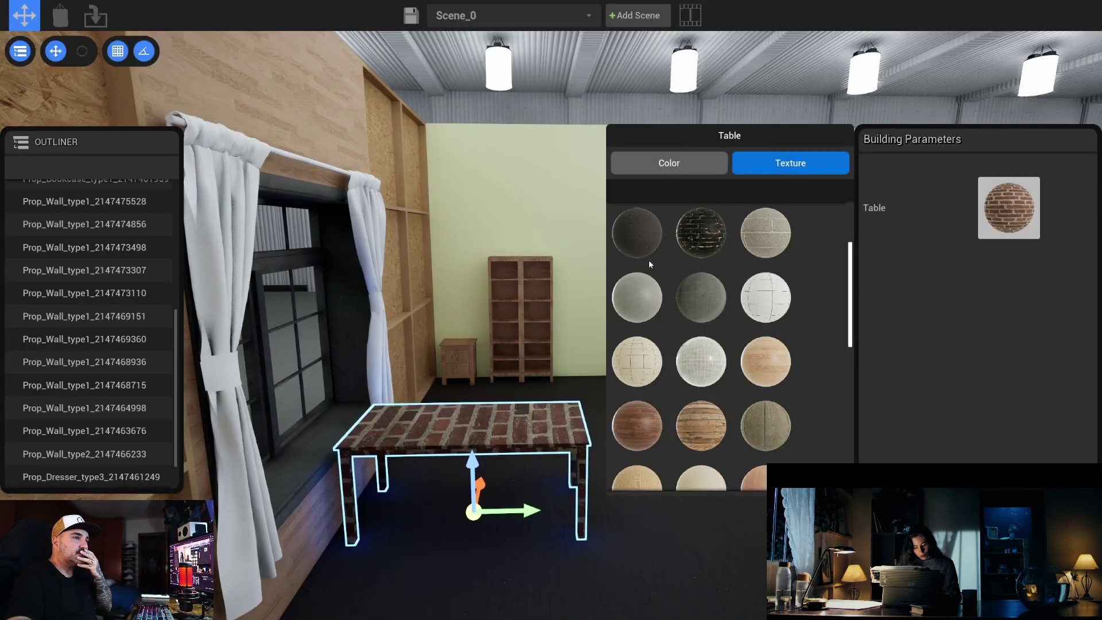
click(648, 246)
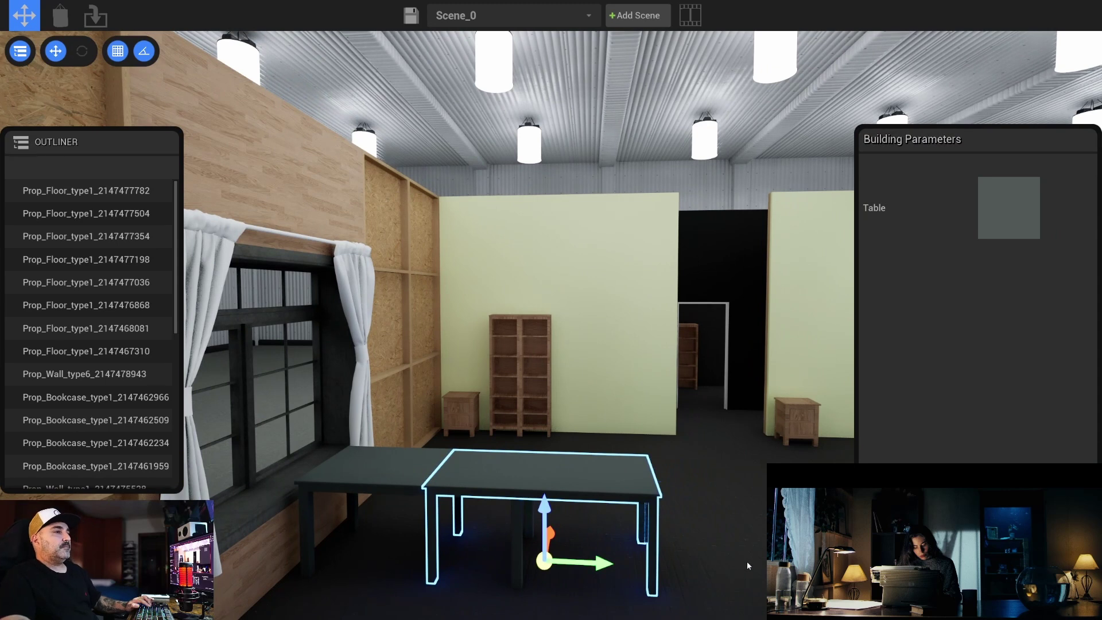
right_drag(746, 561, 423, 229)
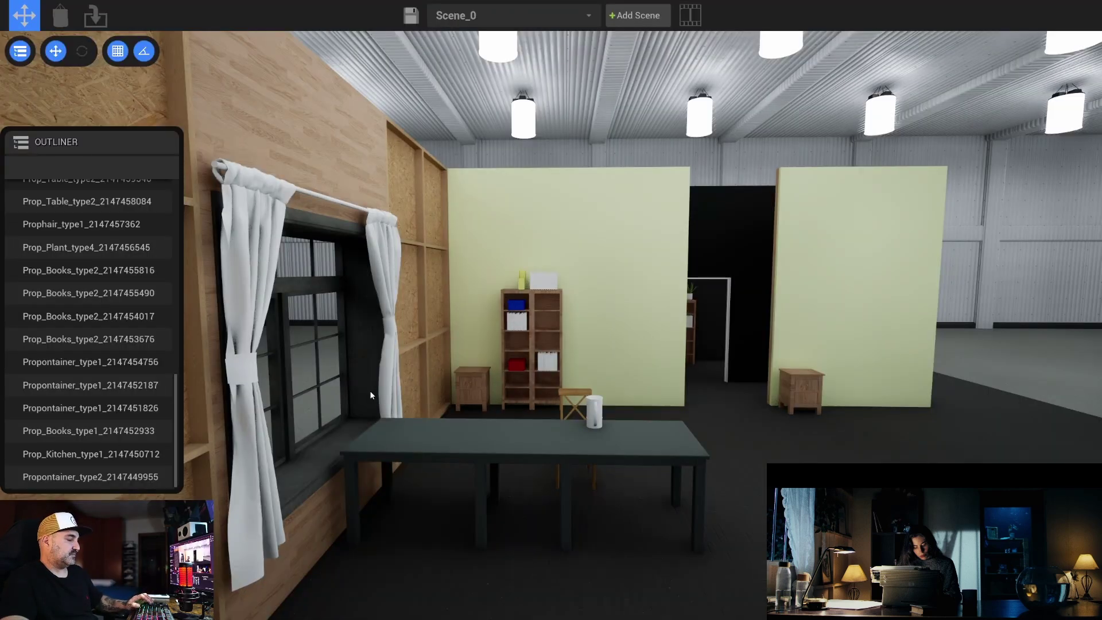
mouse_move(370, 391)
right_down()
mouse_move(427, 481)
mouse_move(457, 449)
mouse_move(483, 458)
mouse_move(263, 415)
right_up()
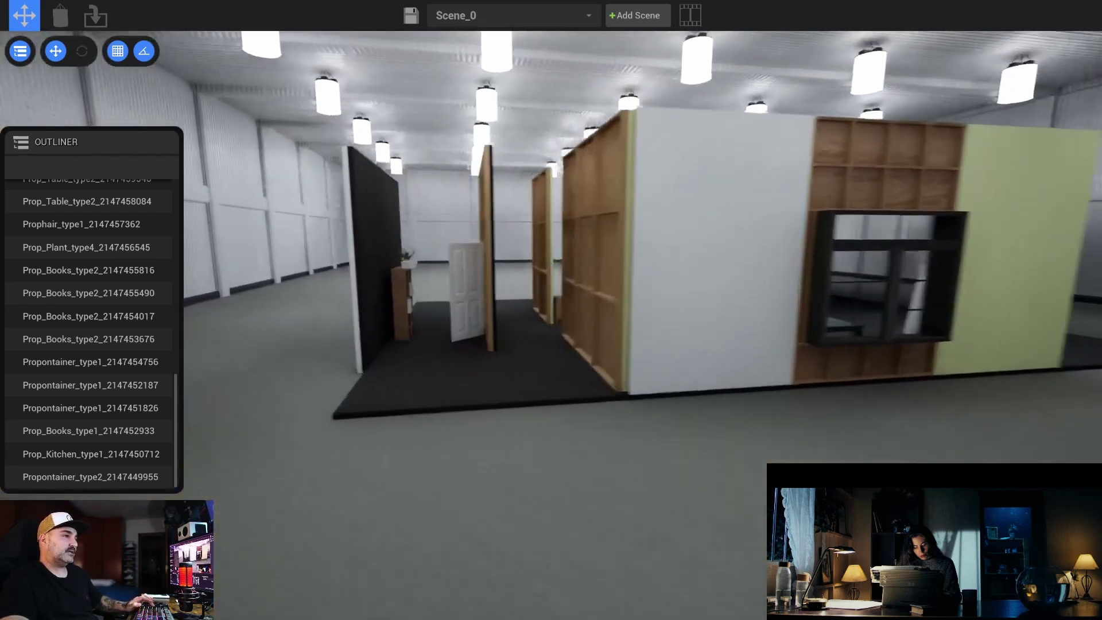
right_drag(263, 415, 129, 184)
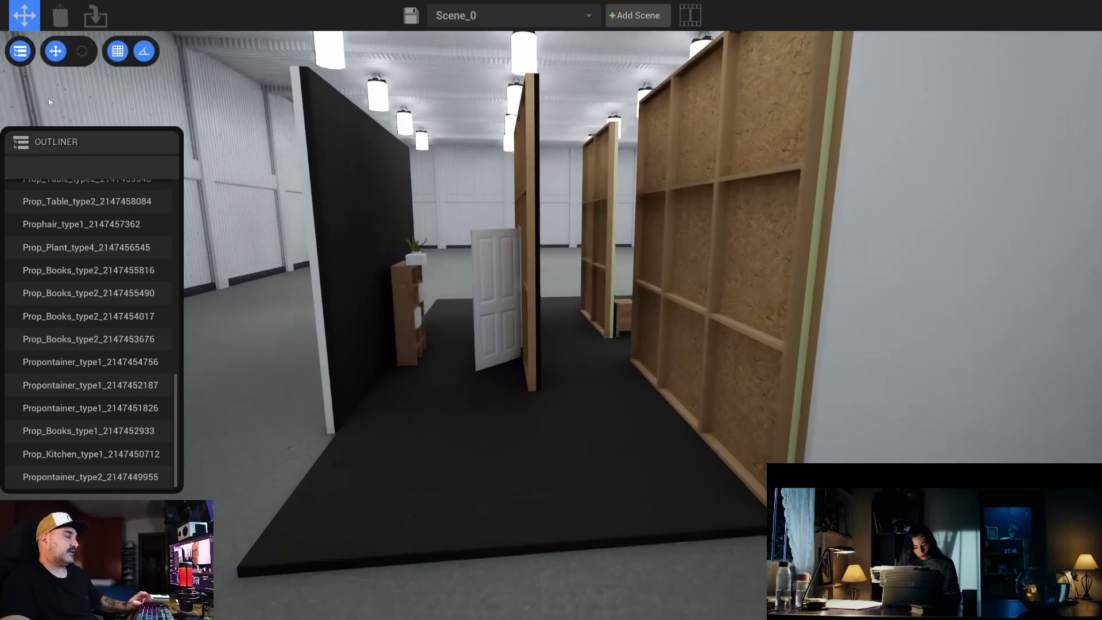
key(Tab)
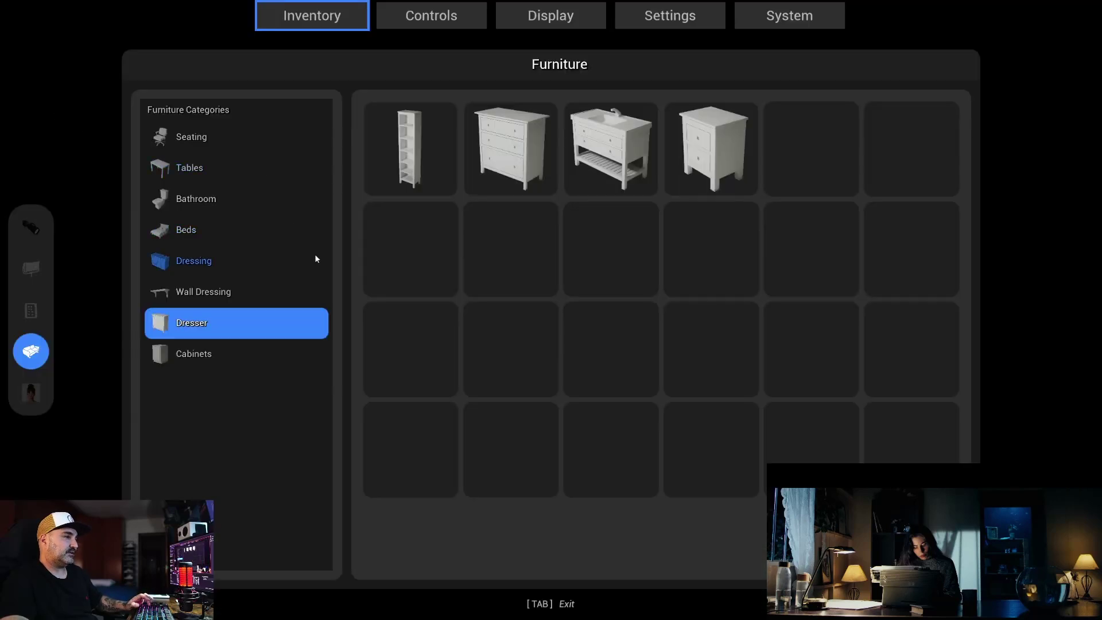
Switch to lighting fixtures and select the lamp by the doorway
click(31, 268)
key(Tab)
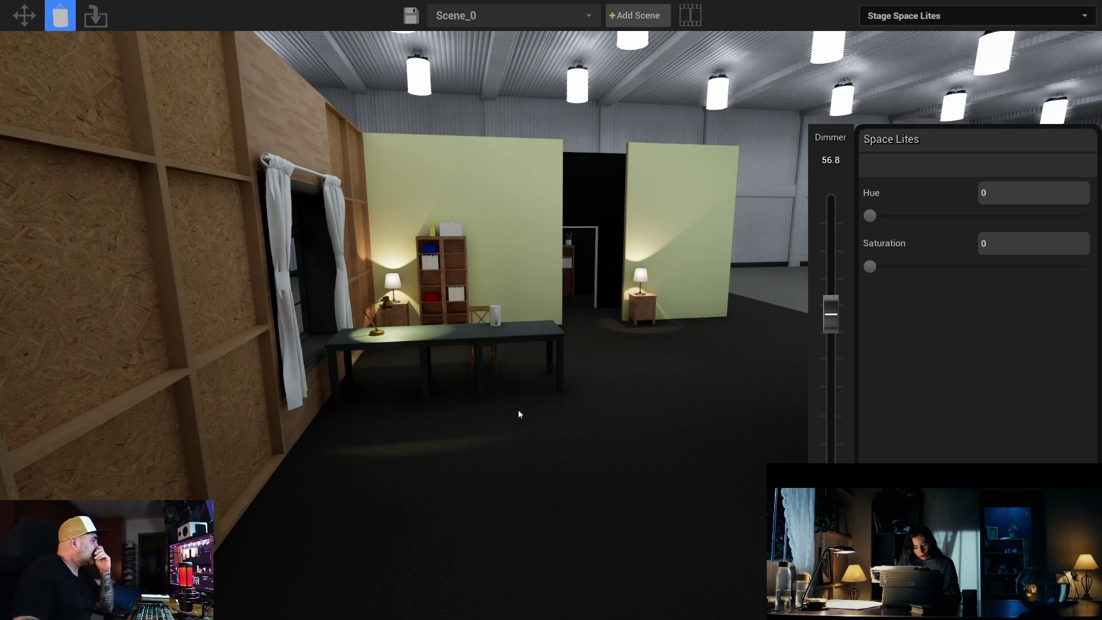
right_drag(518, 409, 551, 377)
key(w)
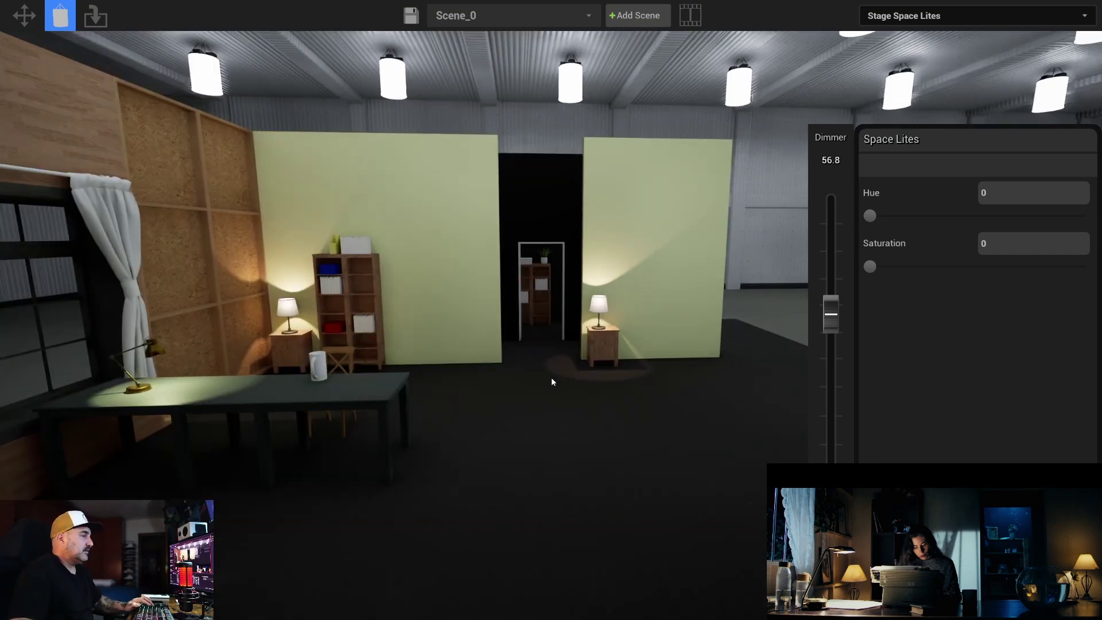
click(617, 349)
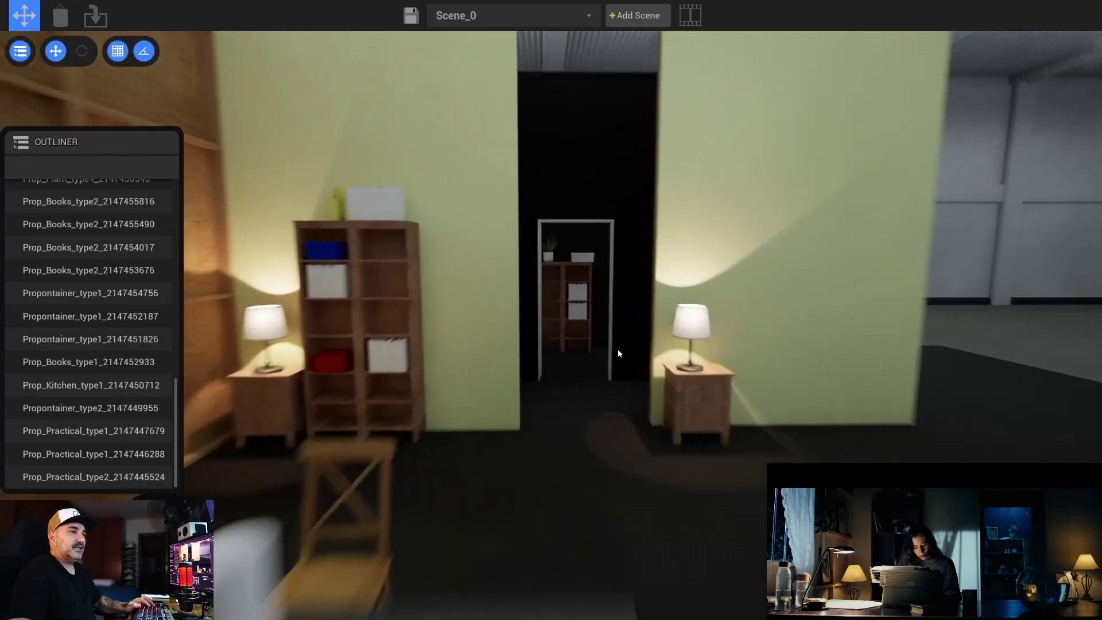
key(w)
mouse_move(617, 349)
right_down()
mouse_move(573, 344)
mouse_move(551, 230)
right_up()
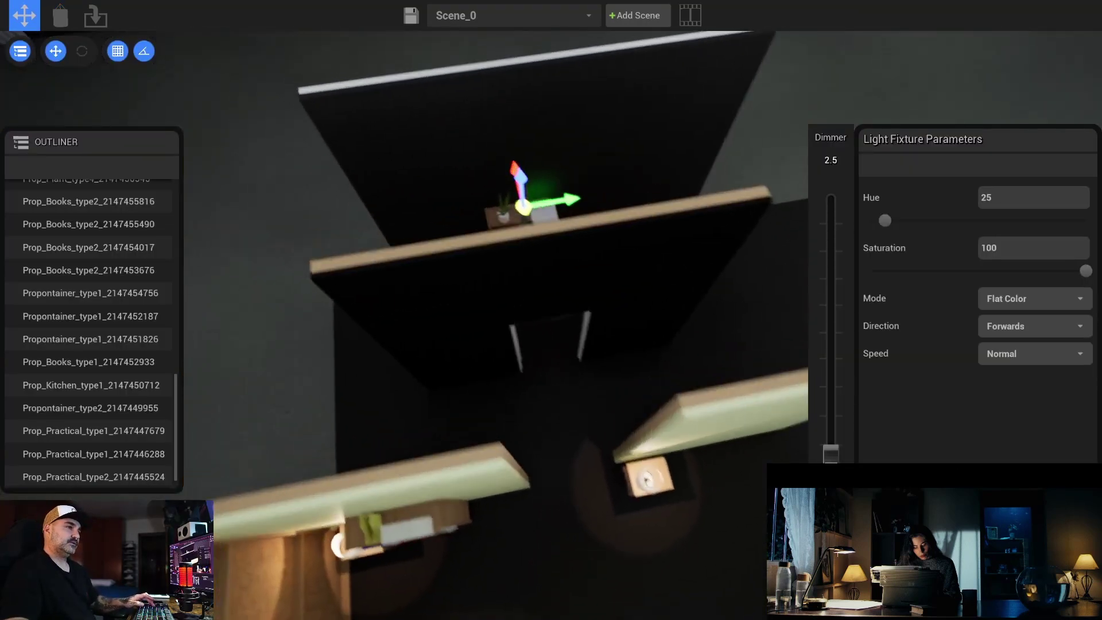
Shift the doorway light's hue to a 223 blue in Light Fixture Parameters
right_drag(645, 220, 645, 221)
click(55, 27)
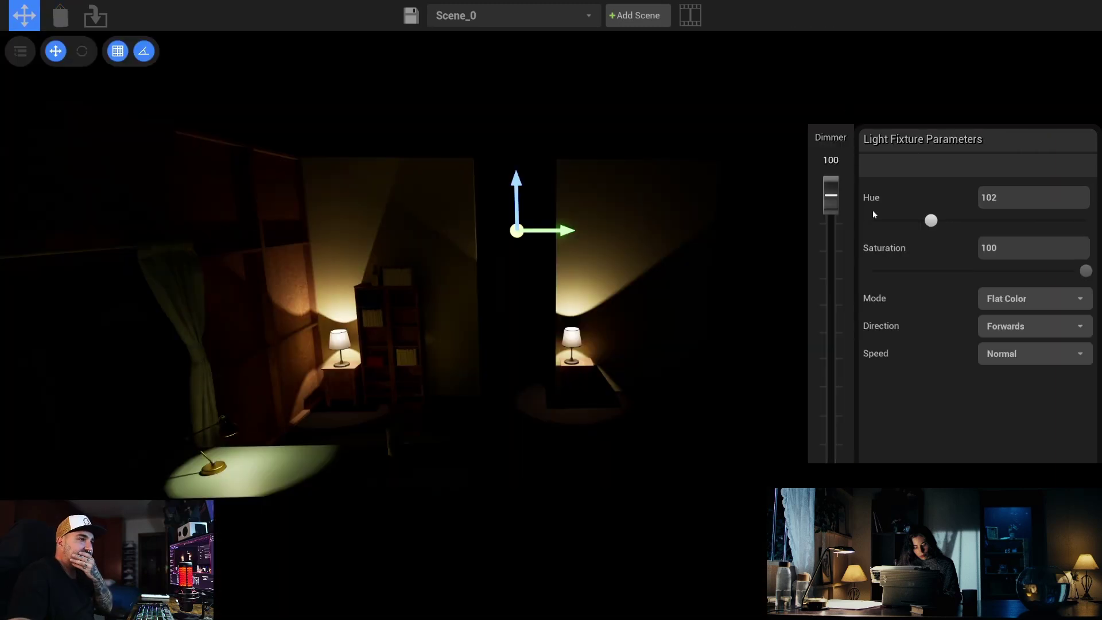
drag(930, 219, 997, 221)
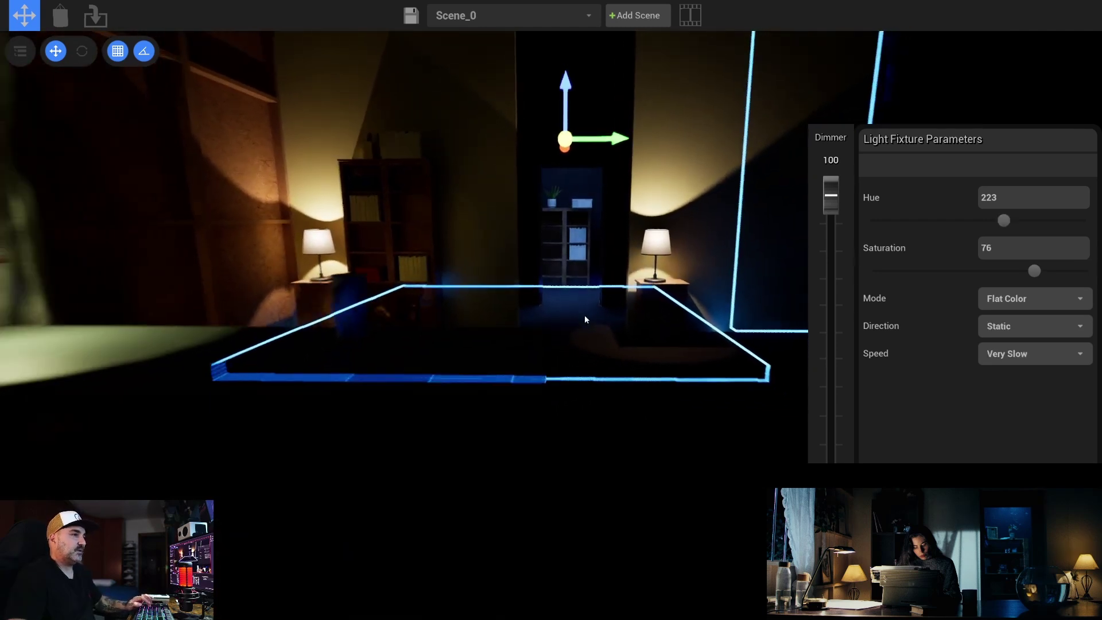
click(60, 16)
Use the Stage Space Lites environment and bring up the Film Lights category
click(916, 20)
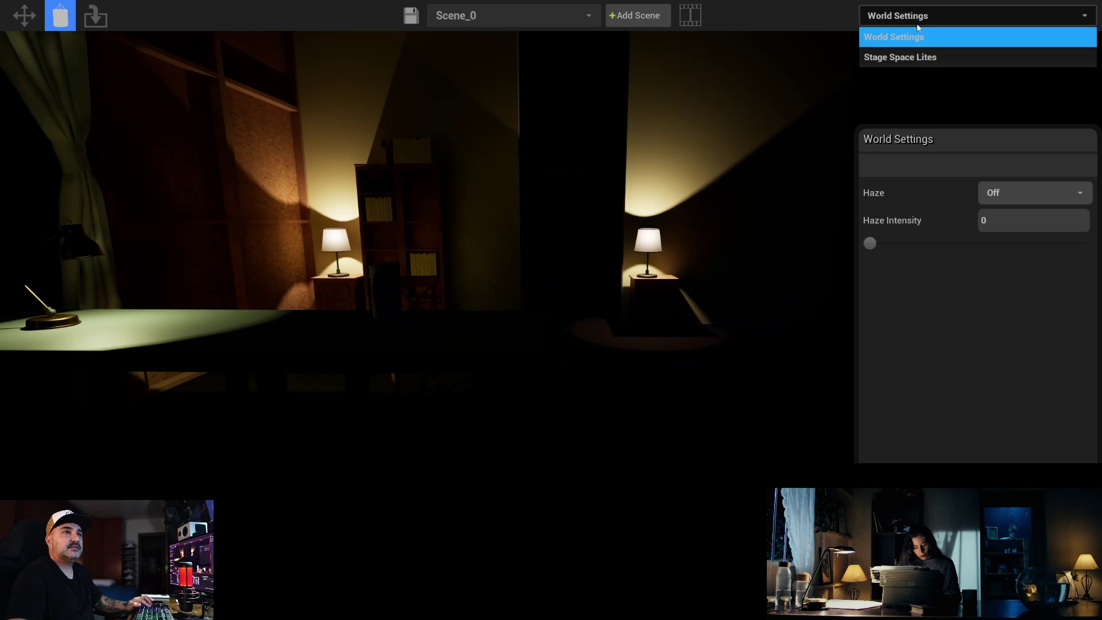
click(900, 57)
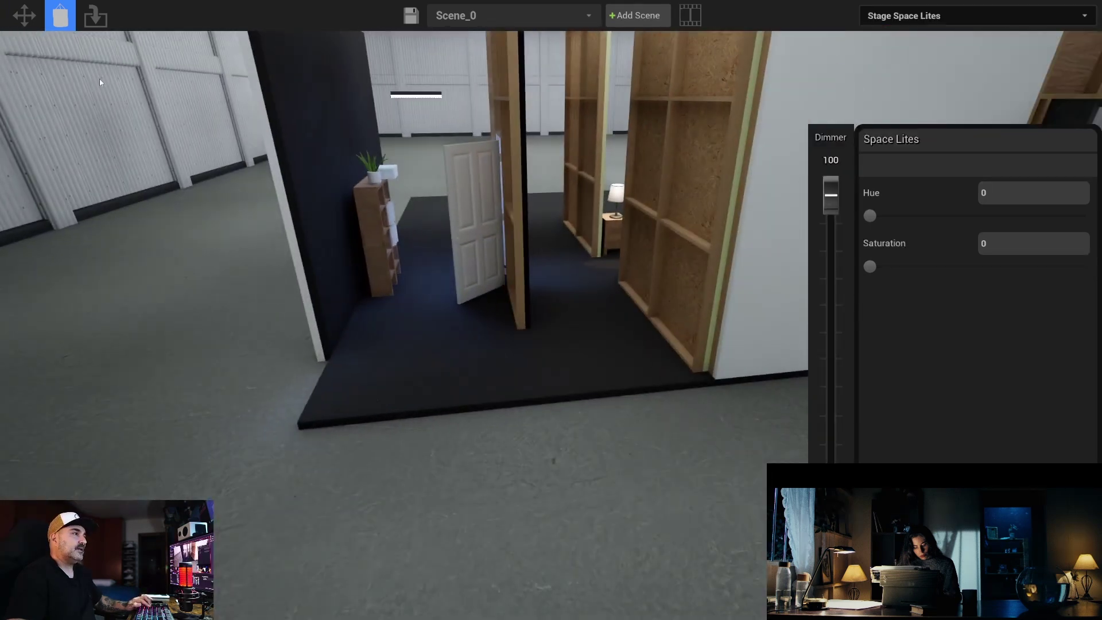
key(Tab)
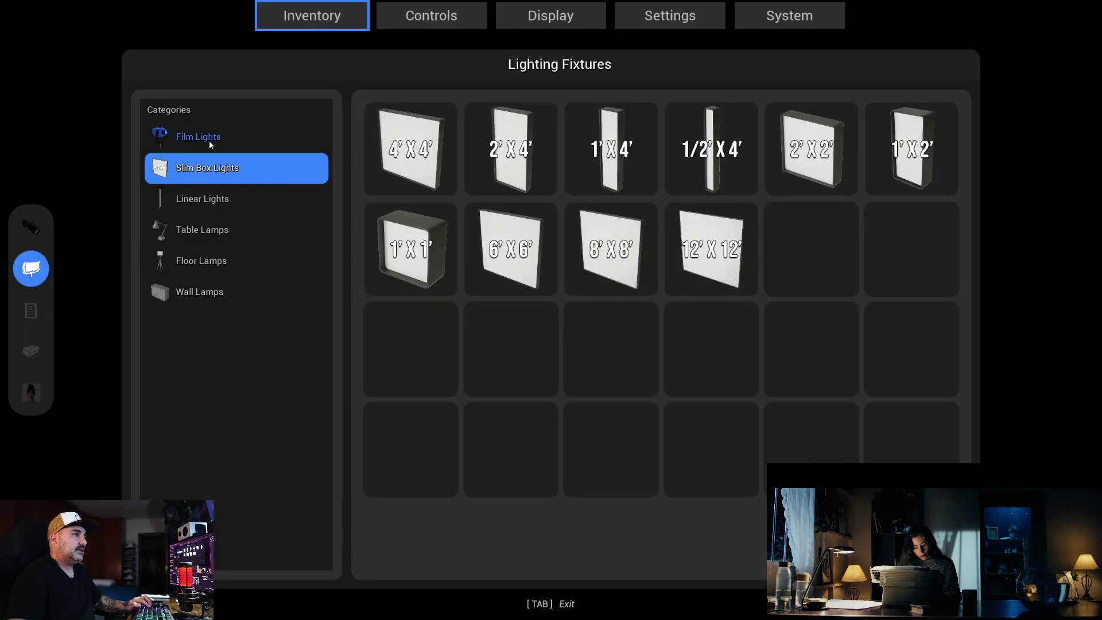
click(209, 140)
key(Tab)
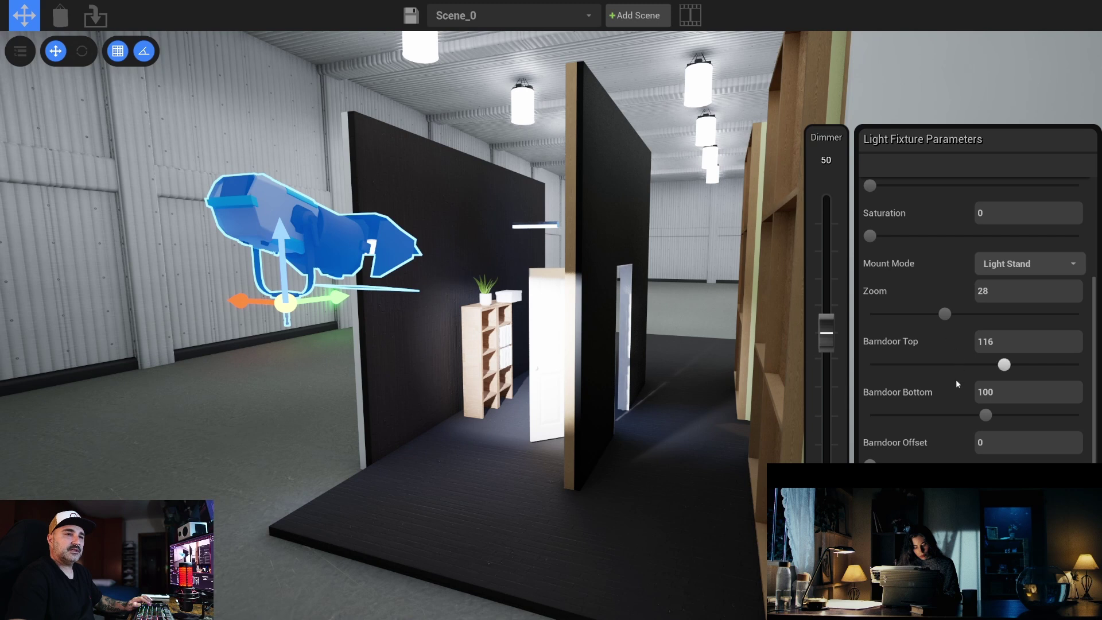
Open the film light's barndoors and set it to dimmer 24, hue 239, saturation 89
drag(870, 462, 986, 462)
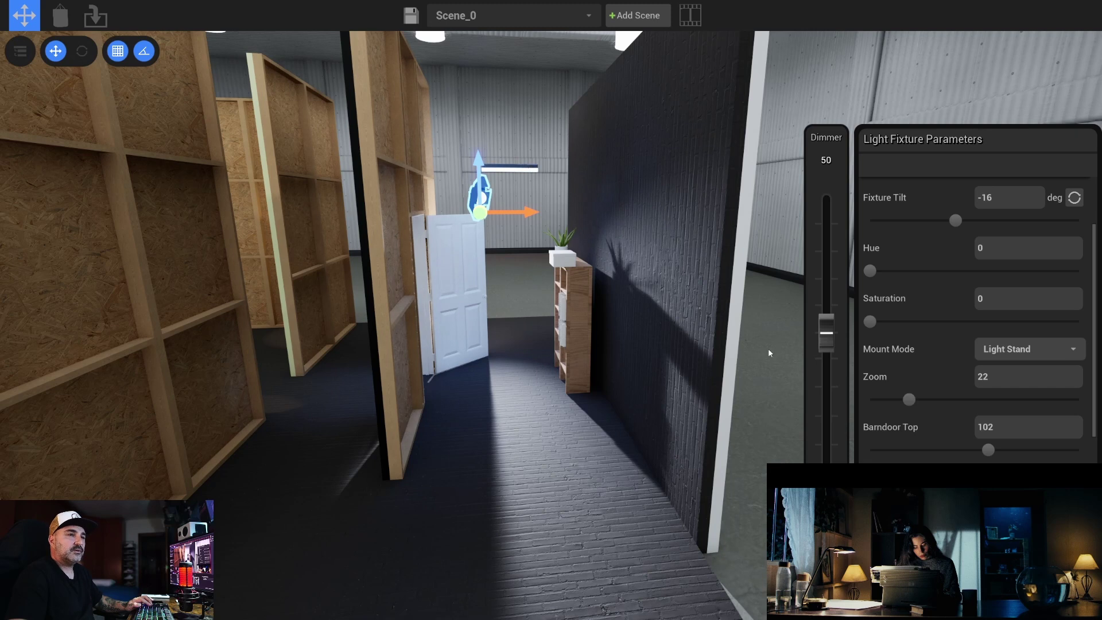
scroll(930, 333, down, 2)
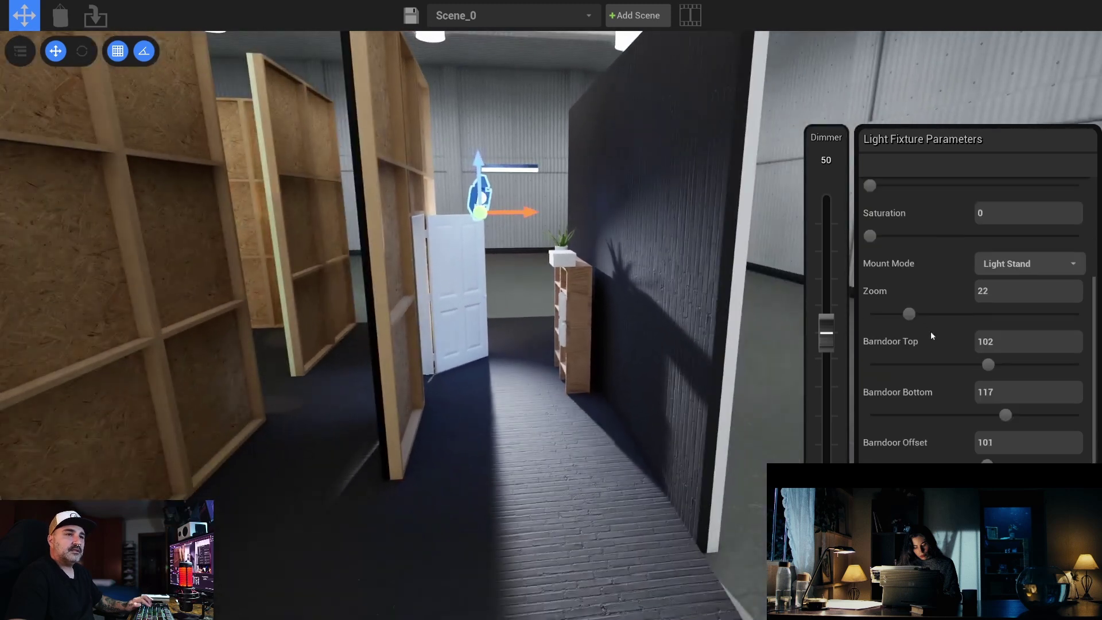
drag(827, 336, 827, 348)
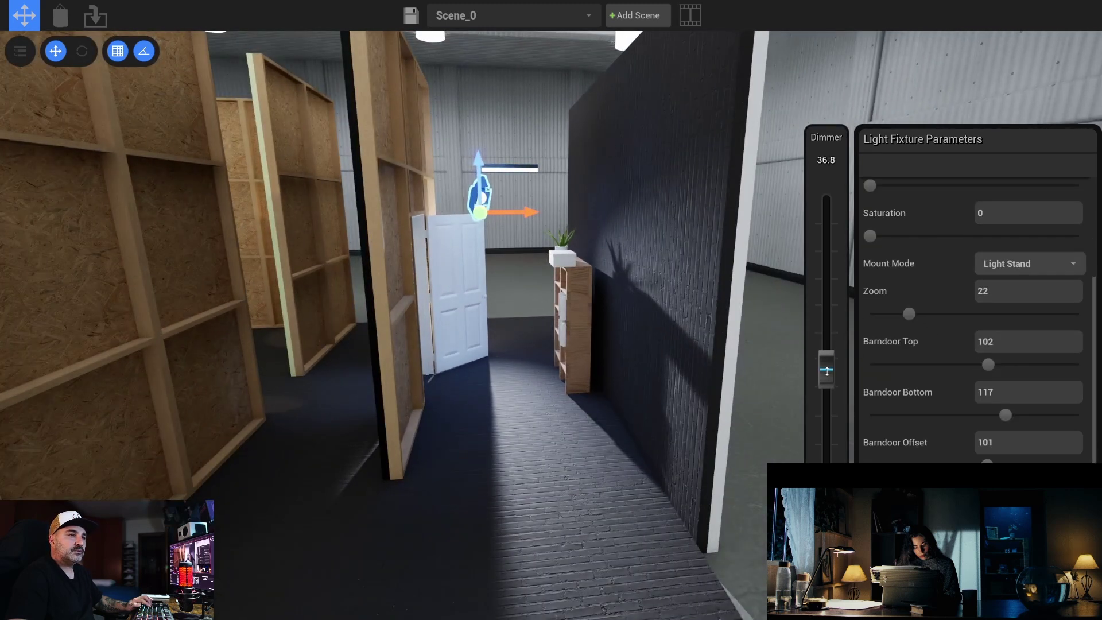
drag(826, 387, 826, 404)
scroll(938, 312, up, 4)
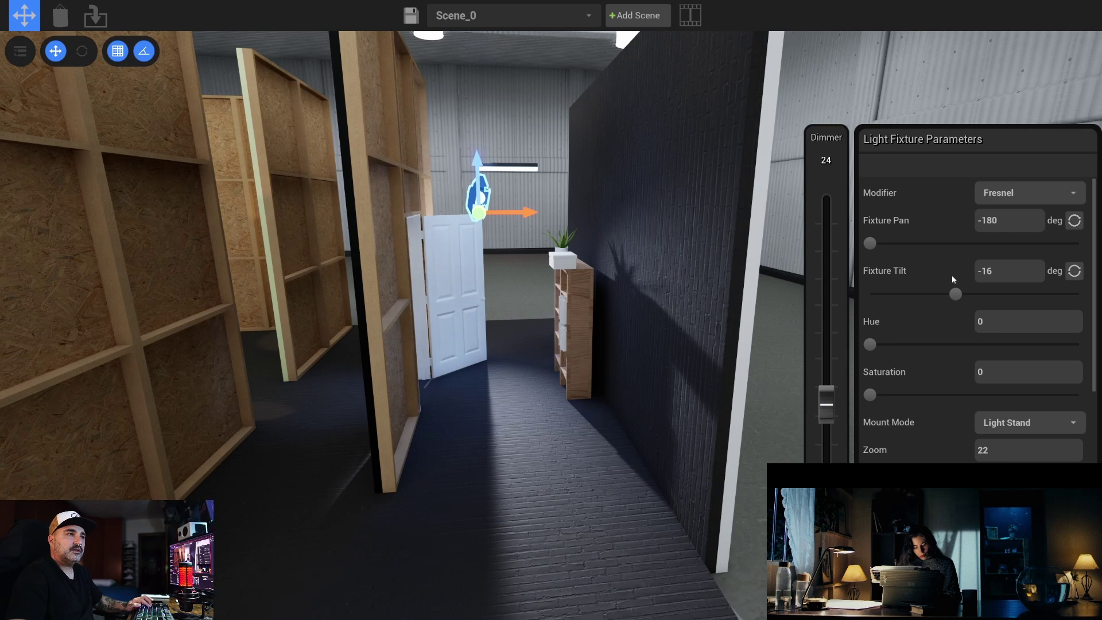
scroll(925, 289, down, 1)
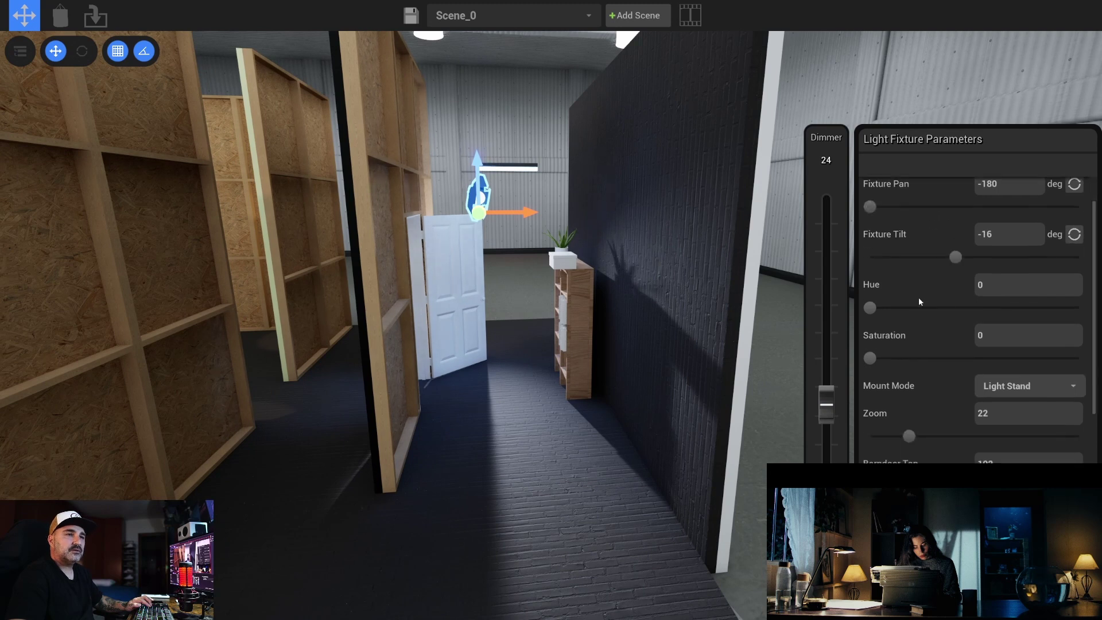
click(946, 307)
click(68, 21)
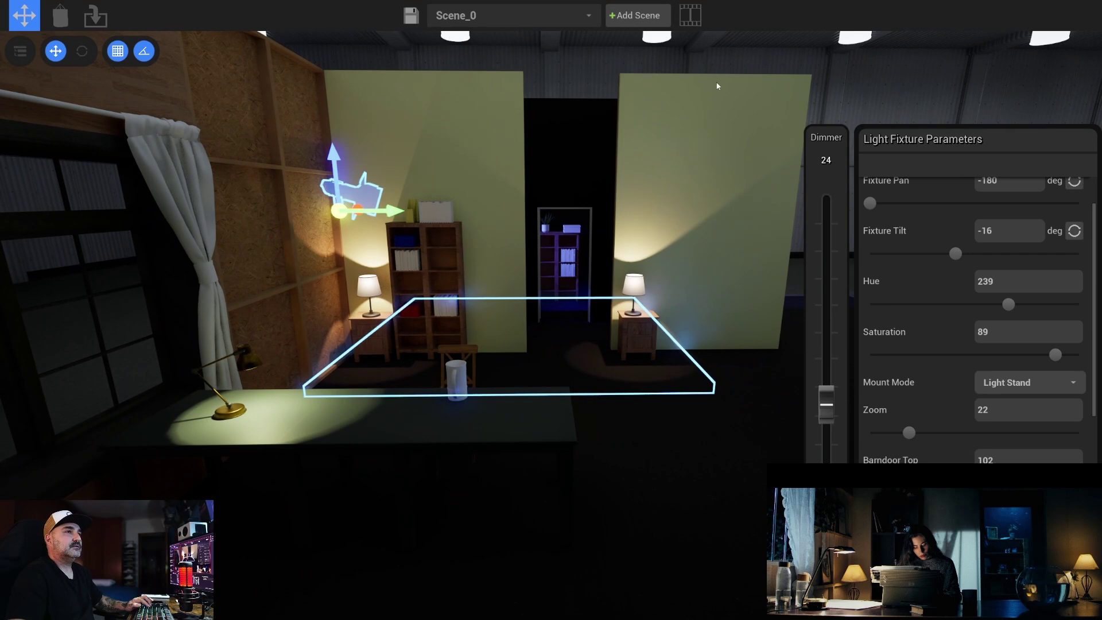
click(20, 51)
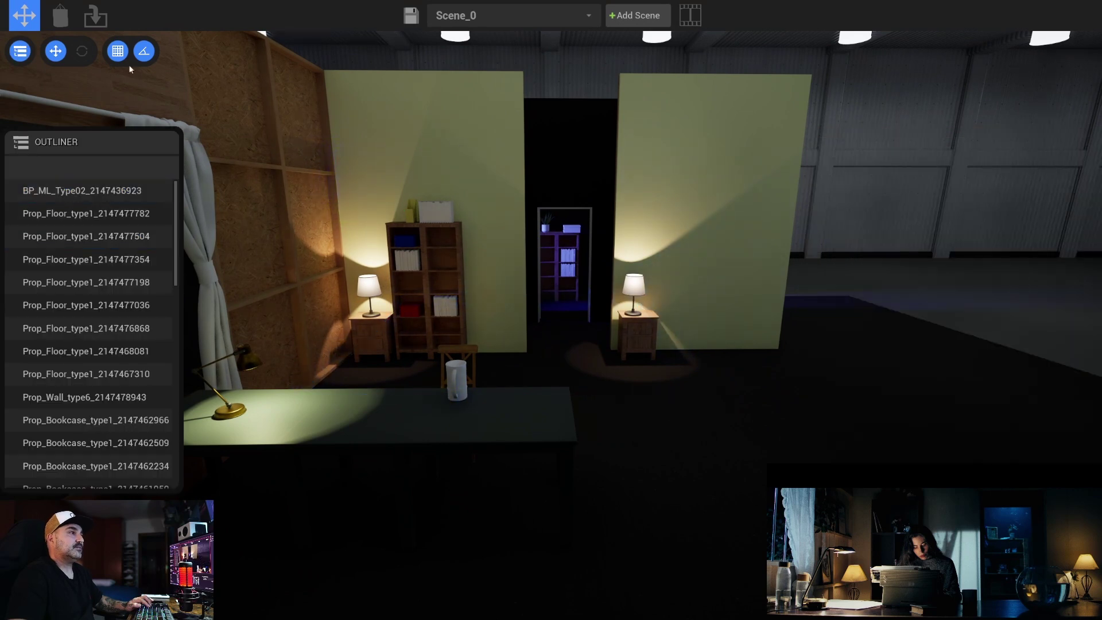
Raise the Stage Space Lites house lights to 42.9
click(60, 15)
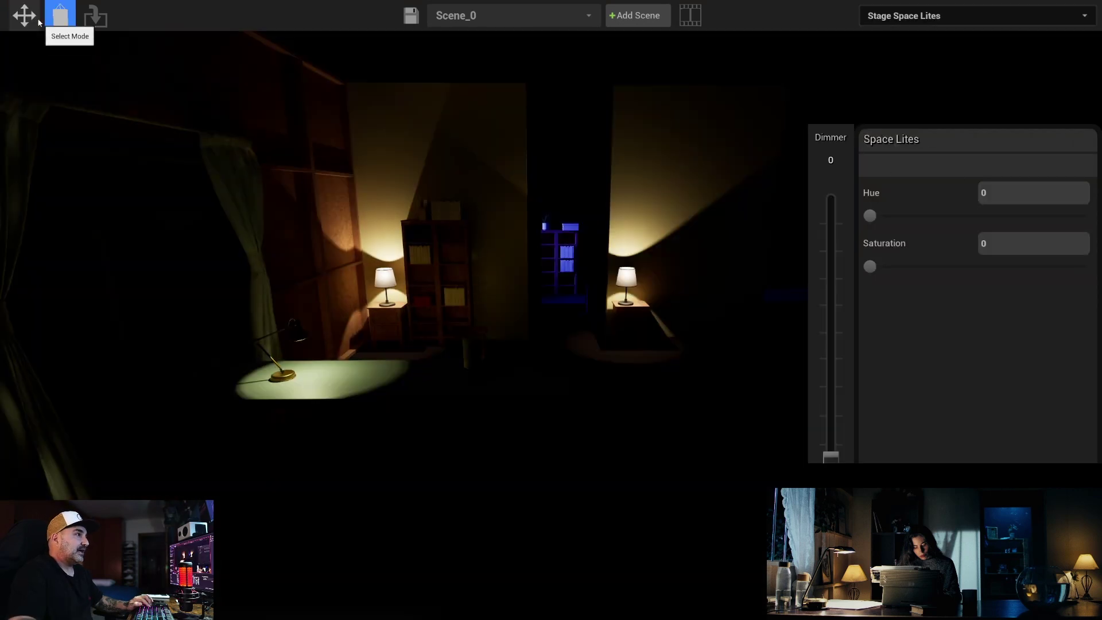
click(24, 15)
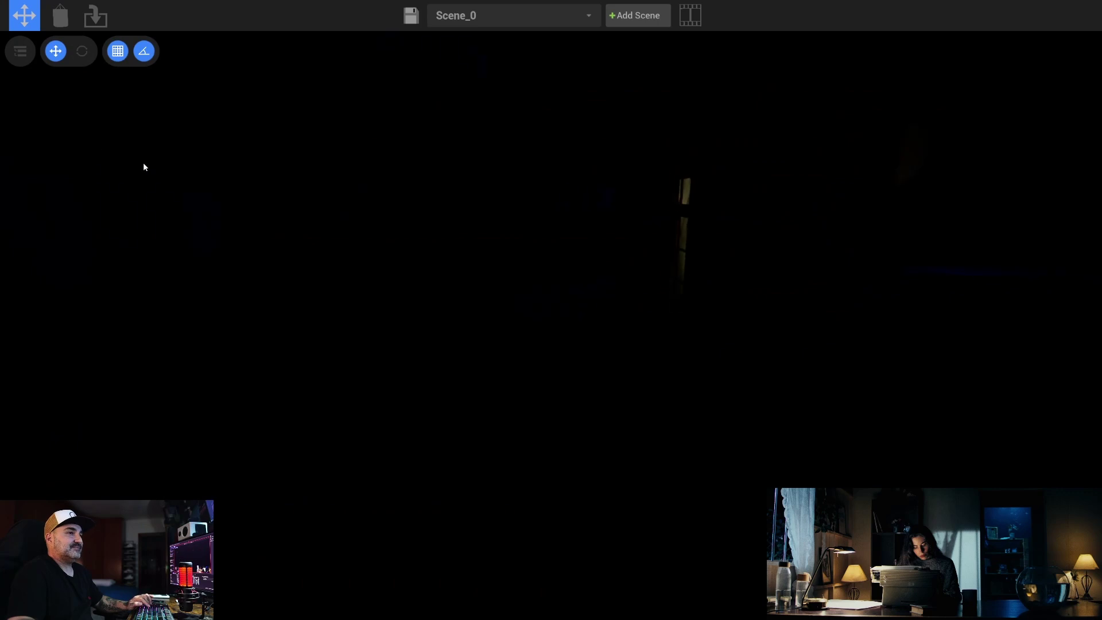
click(58, 25)
click(975, 16)
click(907, 54)
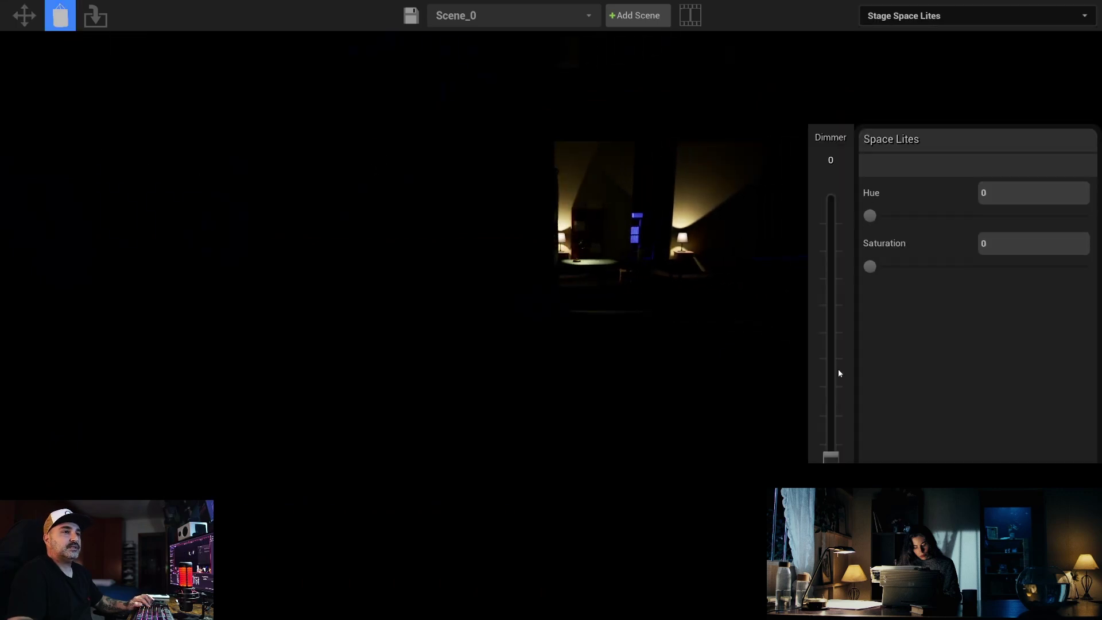
drag(837, 369, 829, 355)
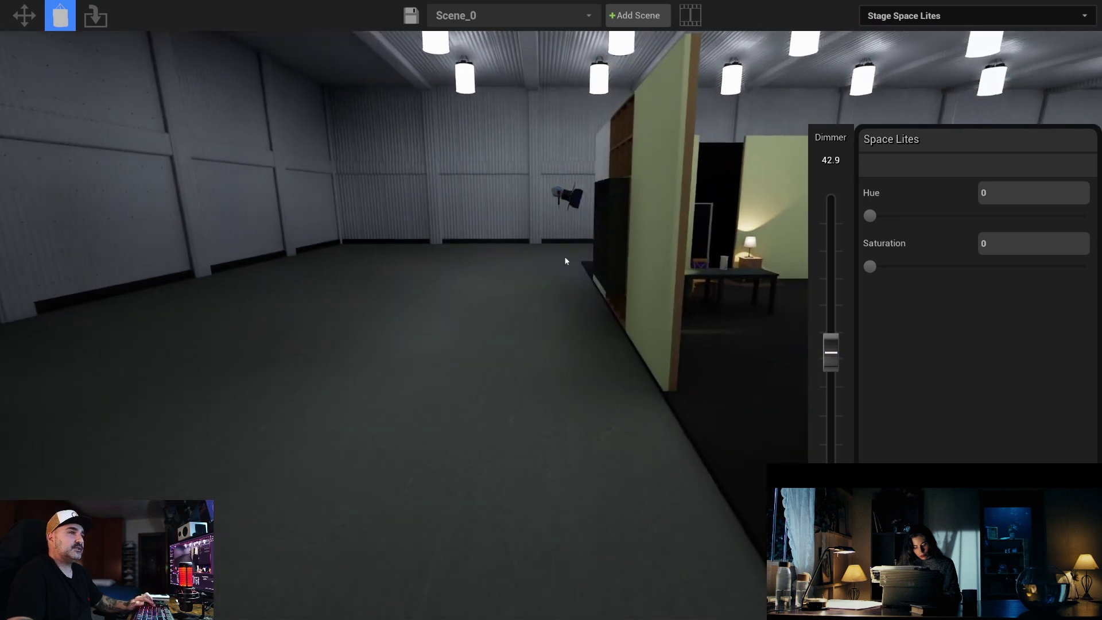
Move the blue film light farther out on the stage and select the floating camera
click(24, 15)
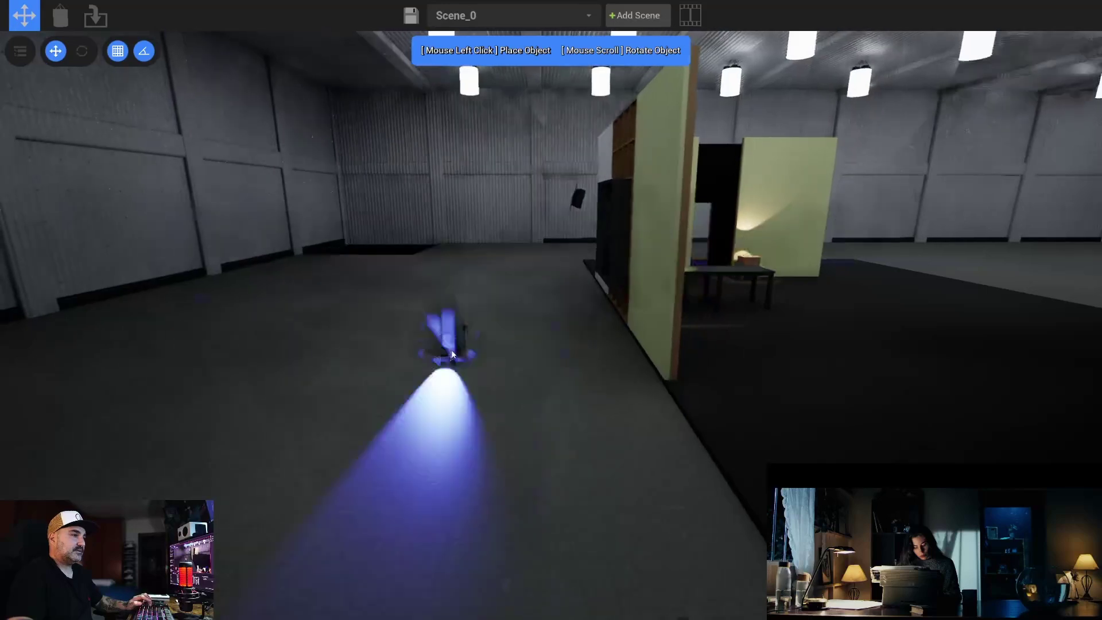
click(443, 343)
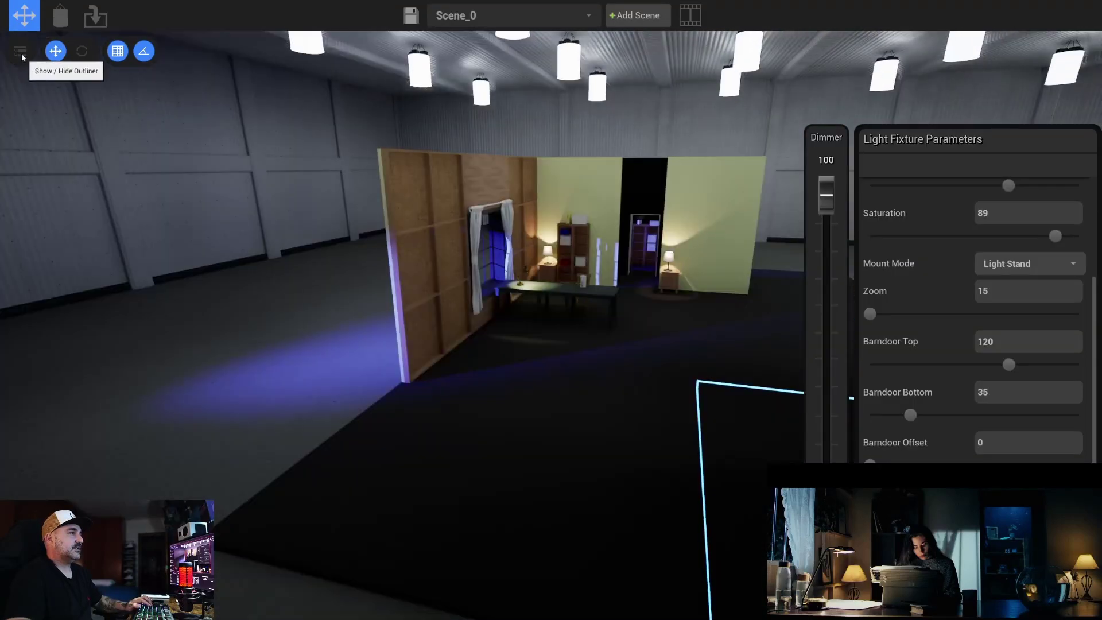
click(21, 52)
click(514, 344)
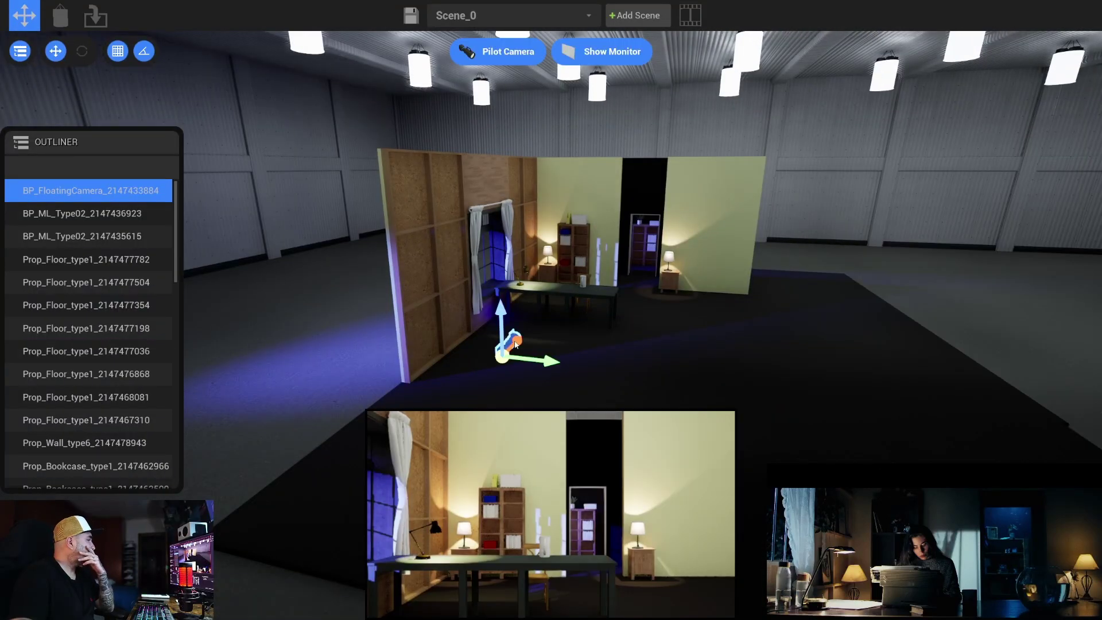
Pilot the floating camera at 2:1 anamorphic, 44 mm, focus 477 cm, iris 2.6
click(497, 51)
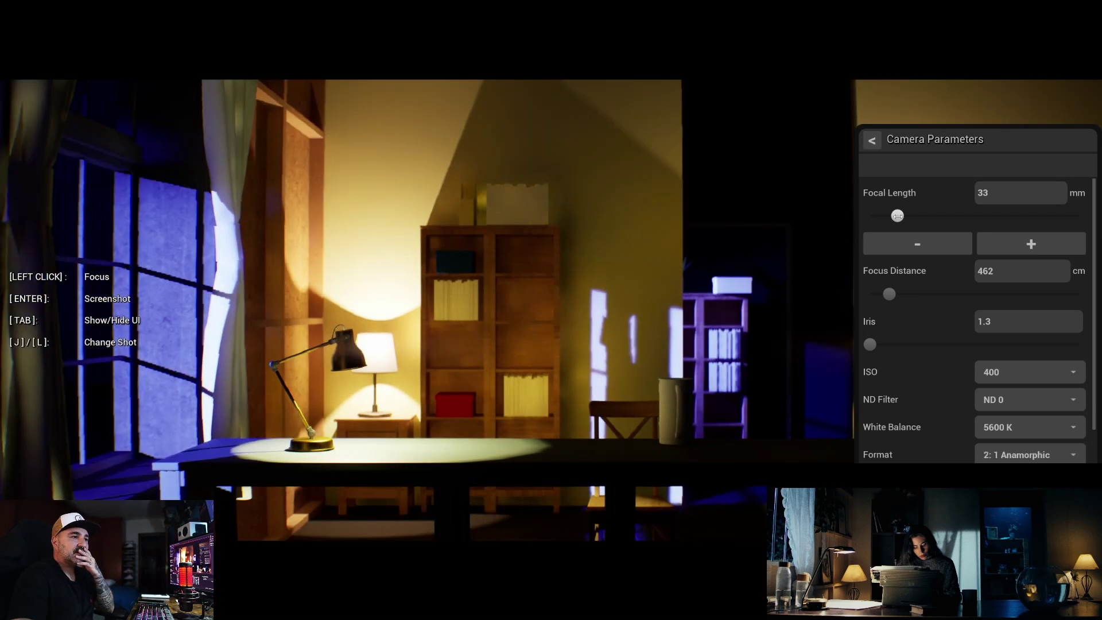
drag(888, 216, 909, 216)
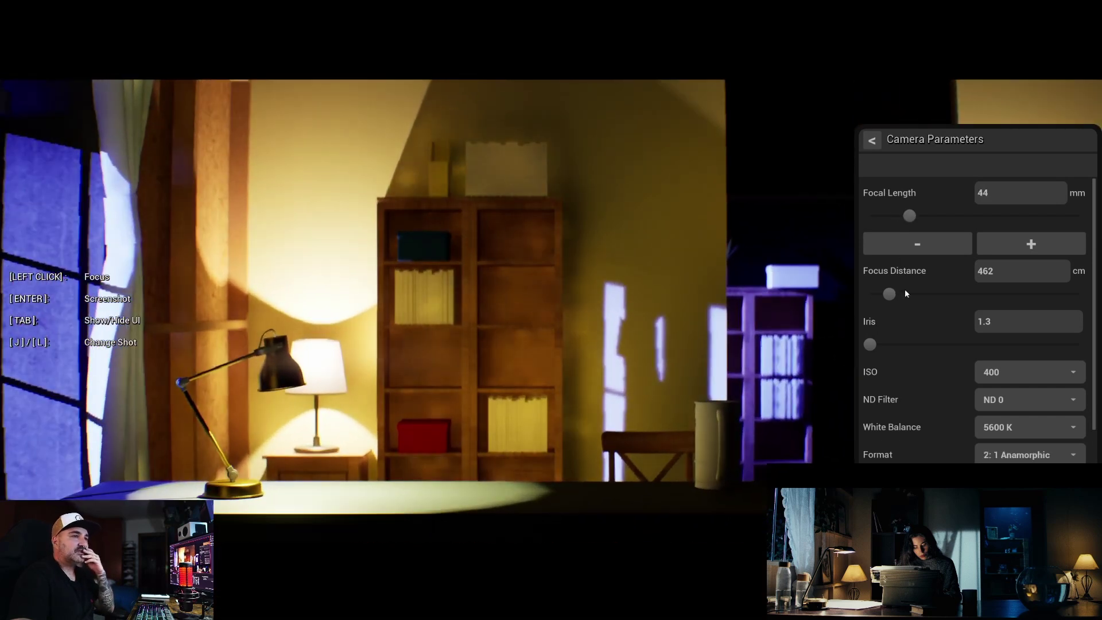
click(565, 448)
drag(870, 344, 896, 344)
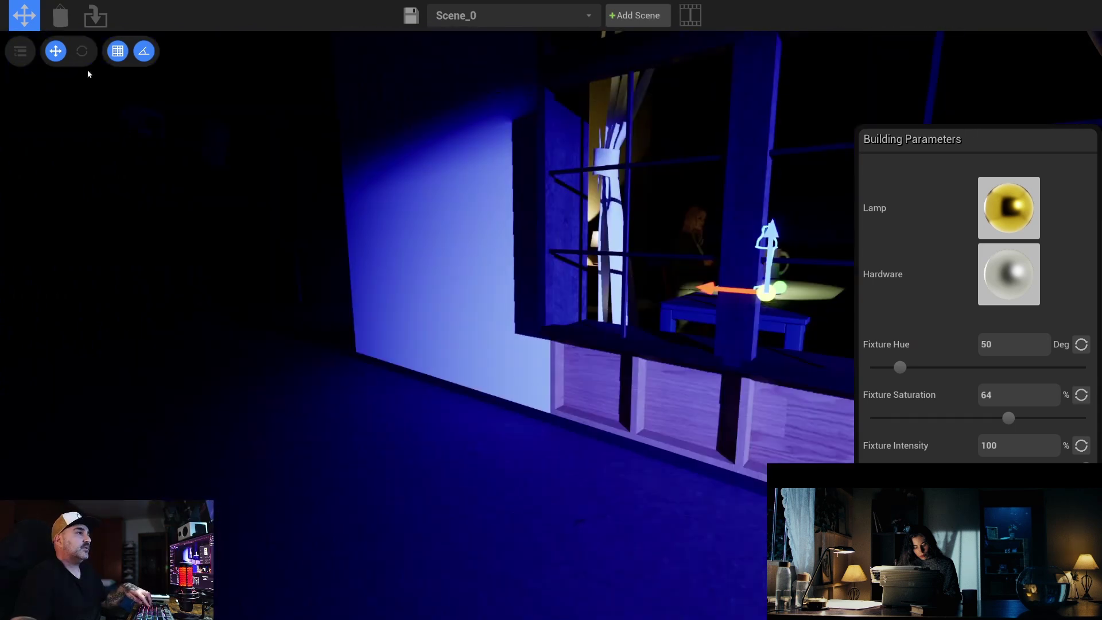
Choose a film light from the Lighting Fixtures inventory to place on the night set
key(Tab)
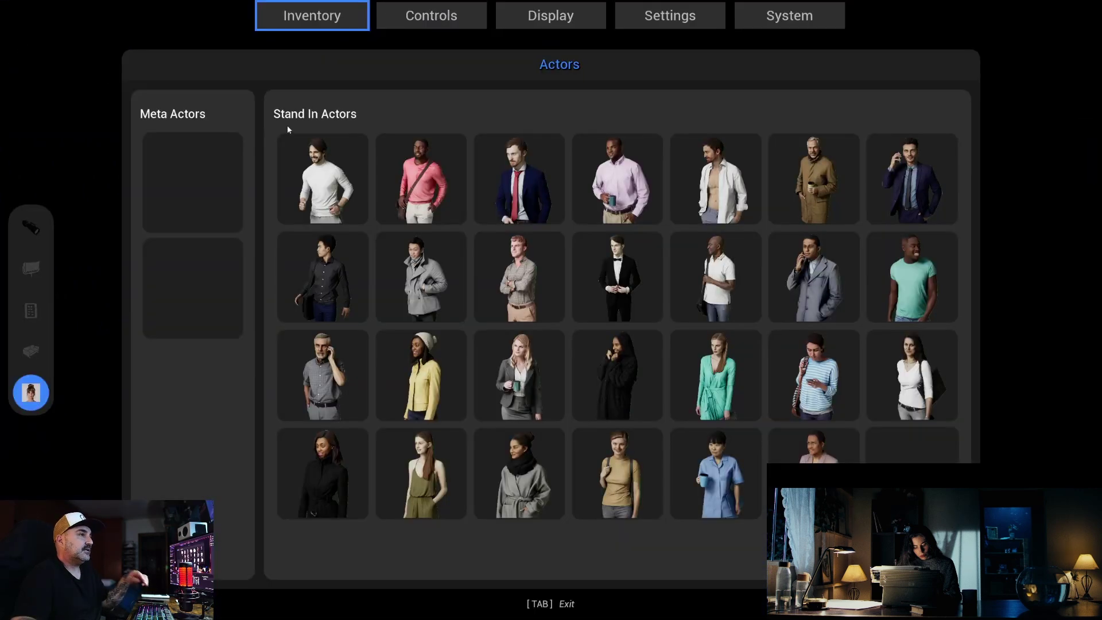
click(31, 268)
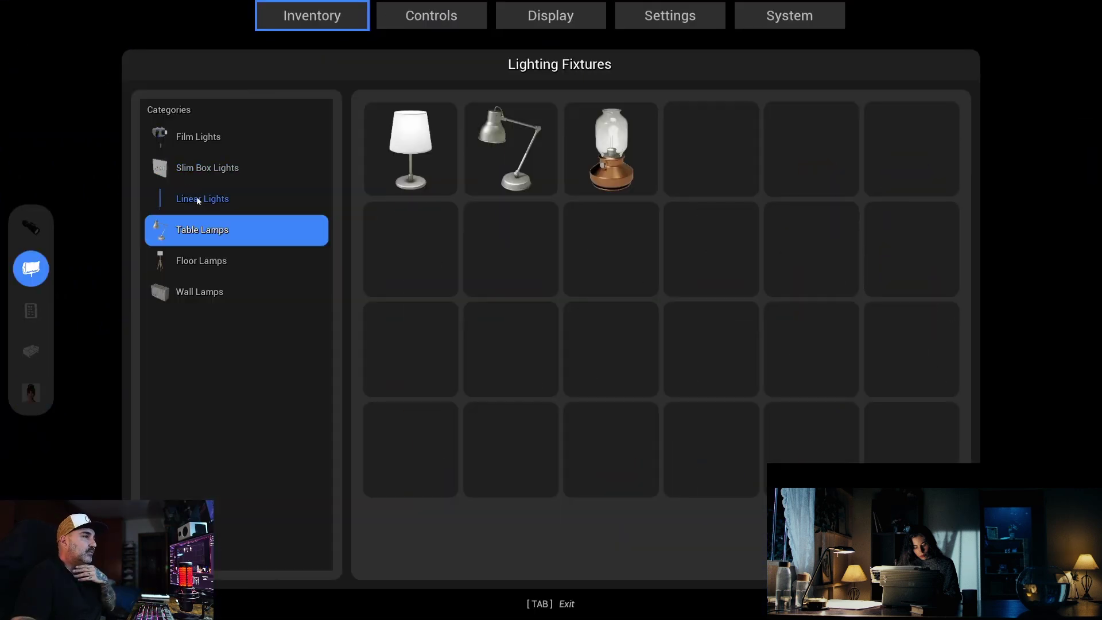
click(193, 148)
click(411, 148)
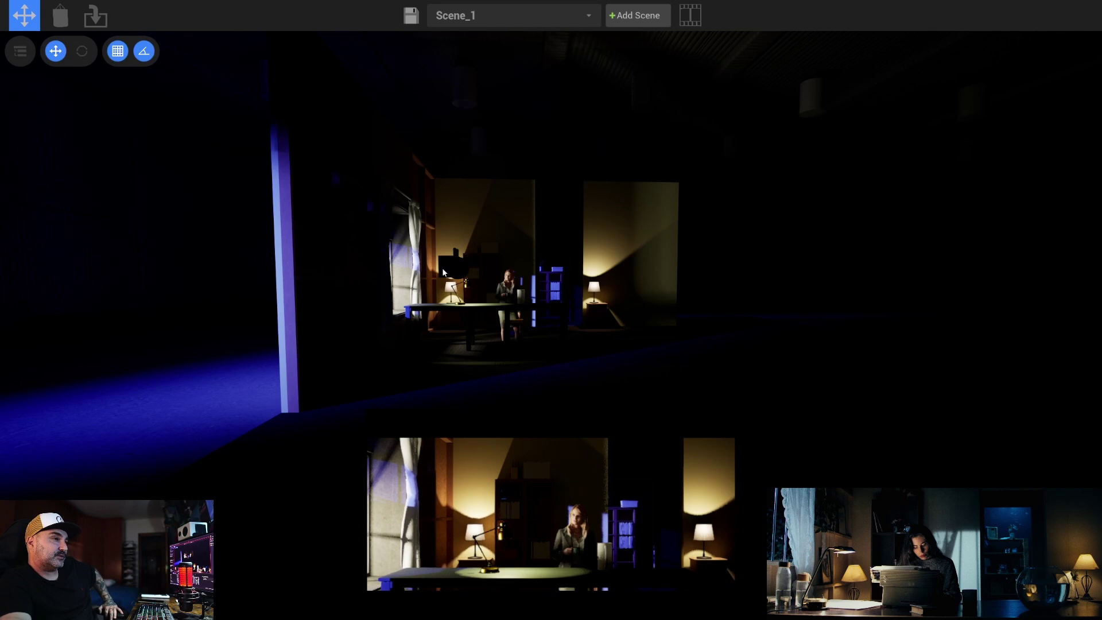
Pilot the camera and hide the UI to see the actress framed at the lit desk
click(502, 57)
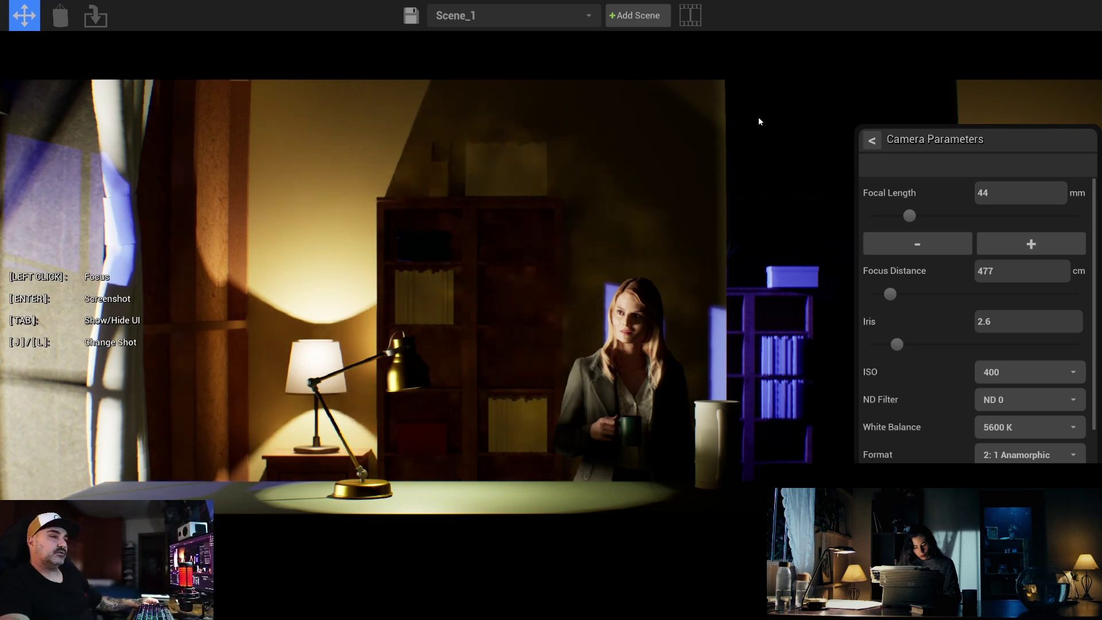
key(Tab)
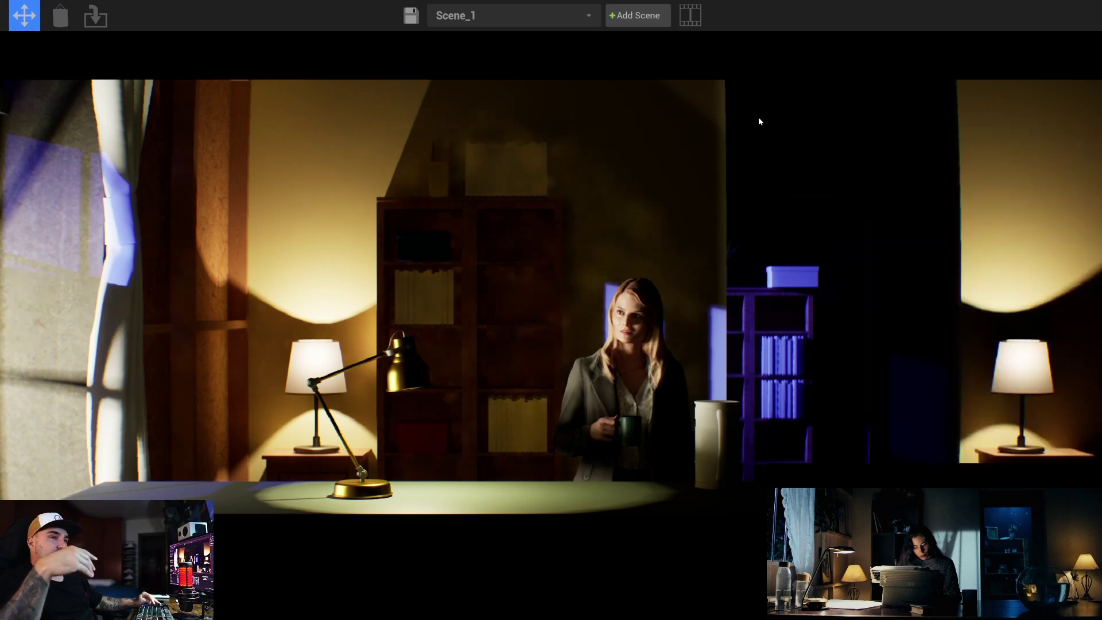